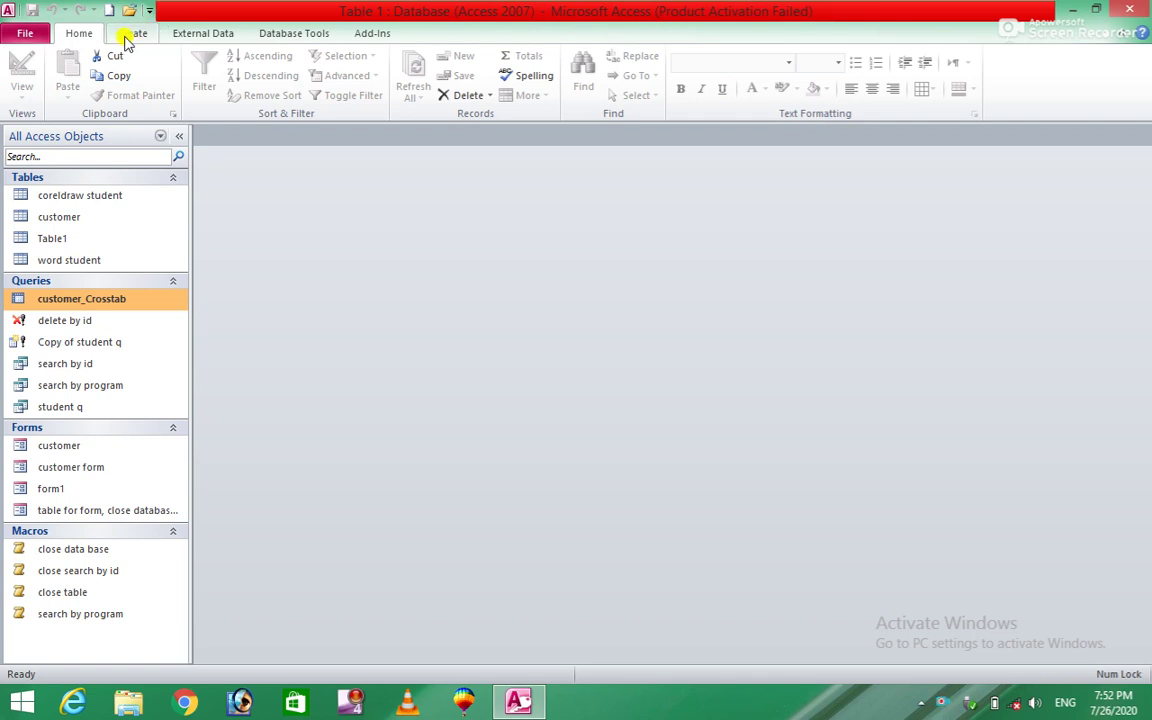
Start an Excel export of the customer table and set its destination to the Desktop with file name customer
left_click(127, 36)
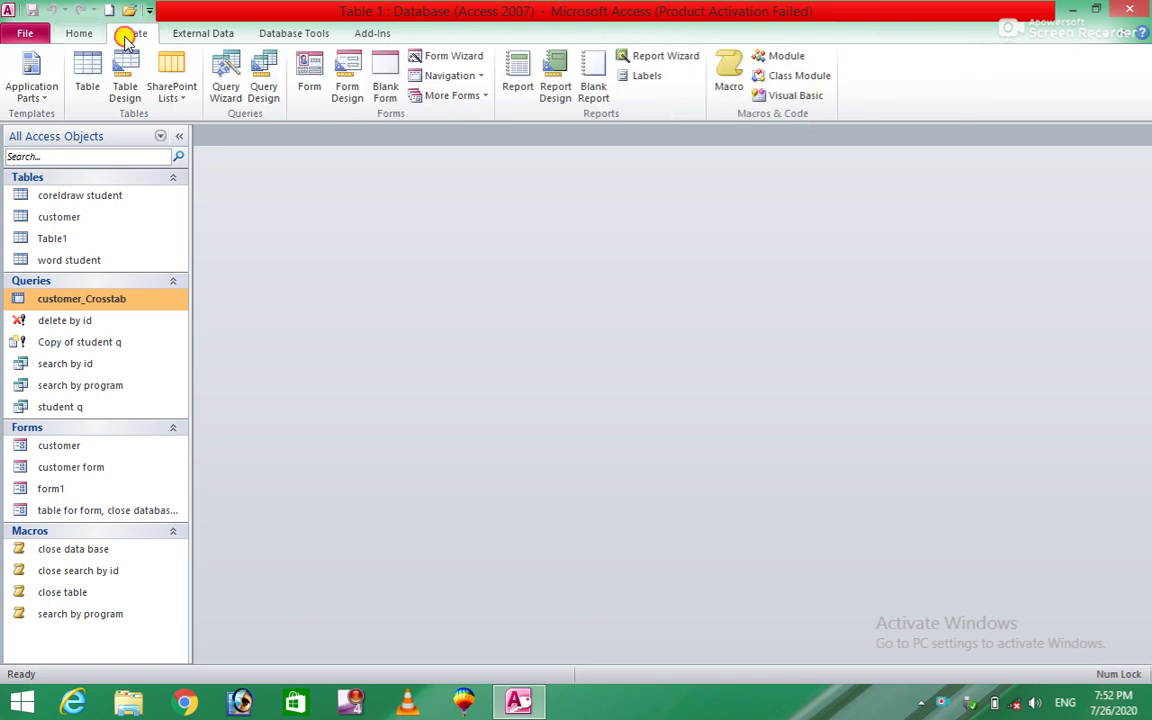
left_click(198, 33)
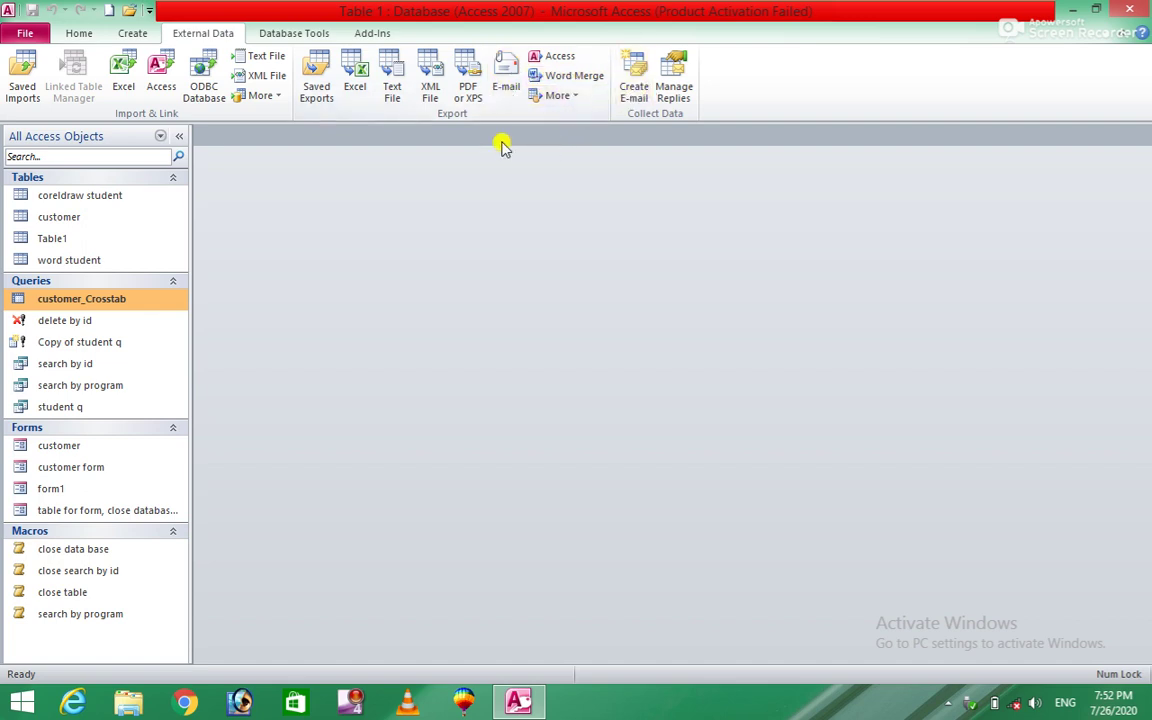
left_click(558, 95)
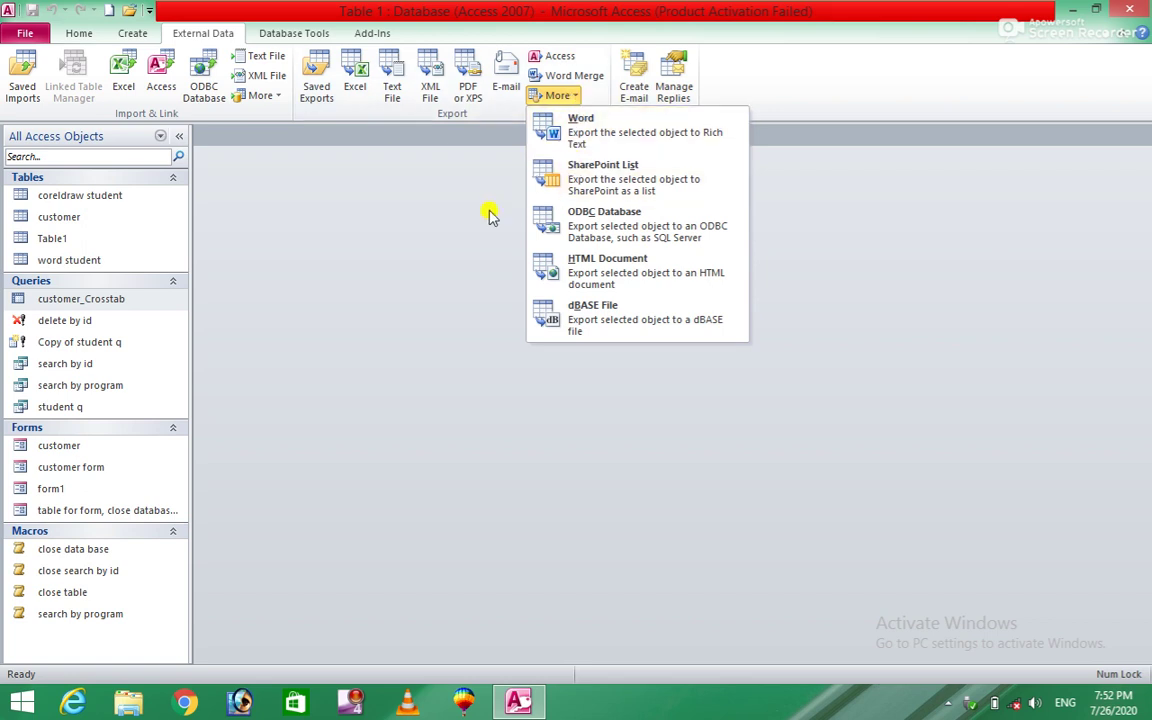
left_click(436, 220)
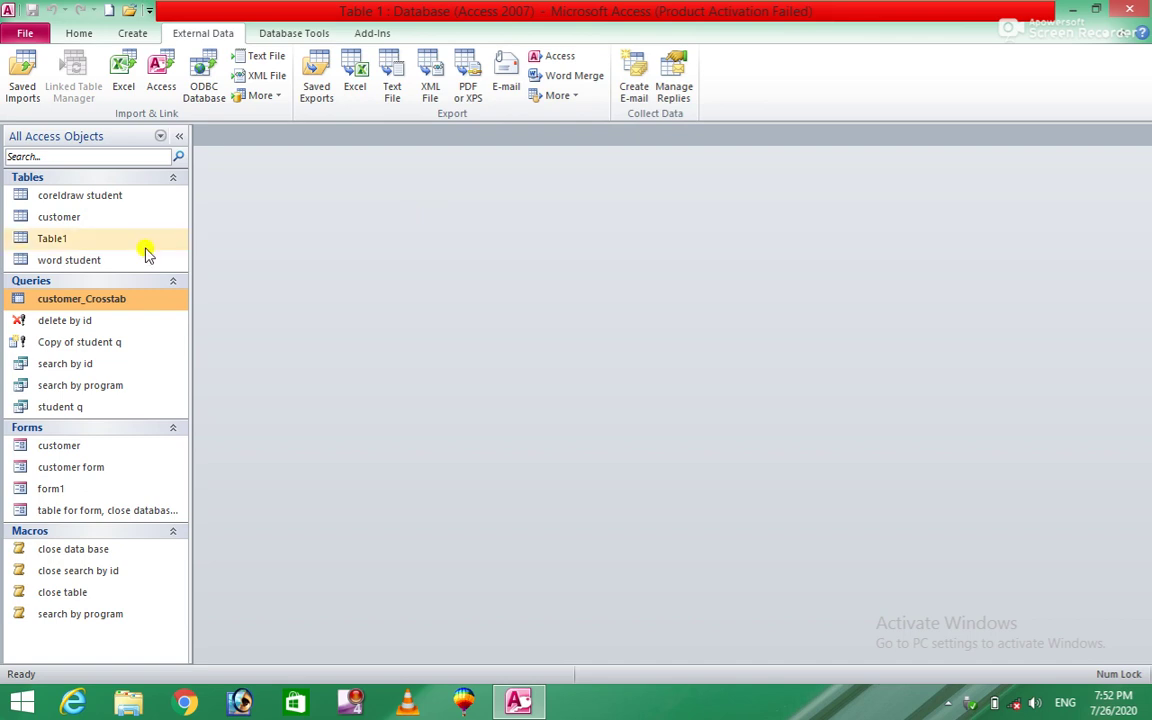
left_click(71, 222)
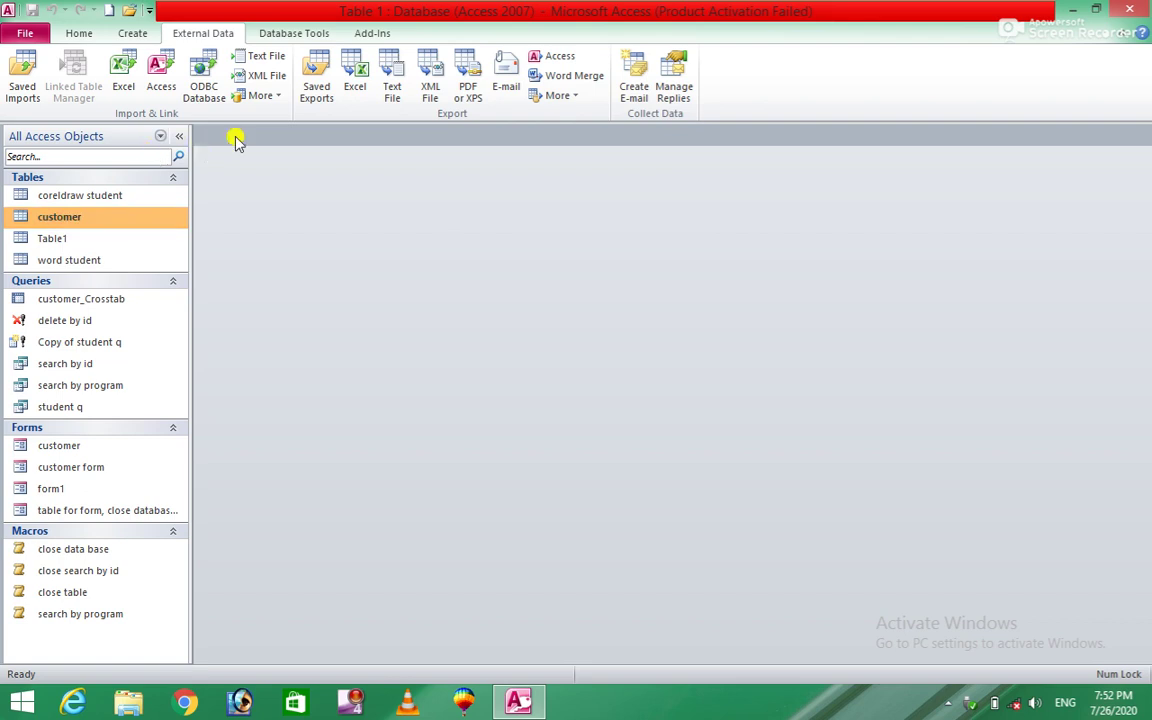
left_click(356, 70)
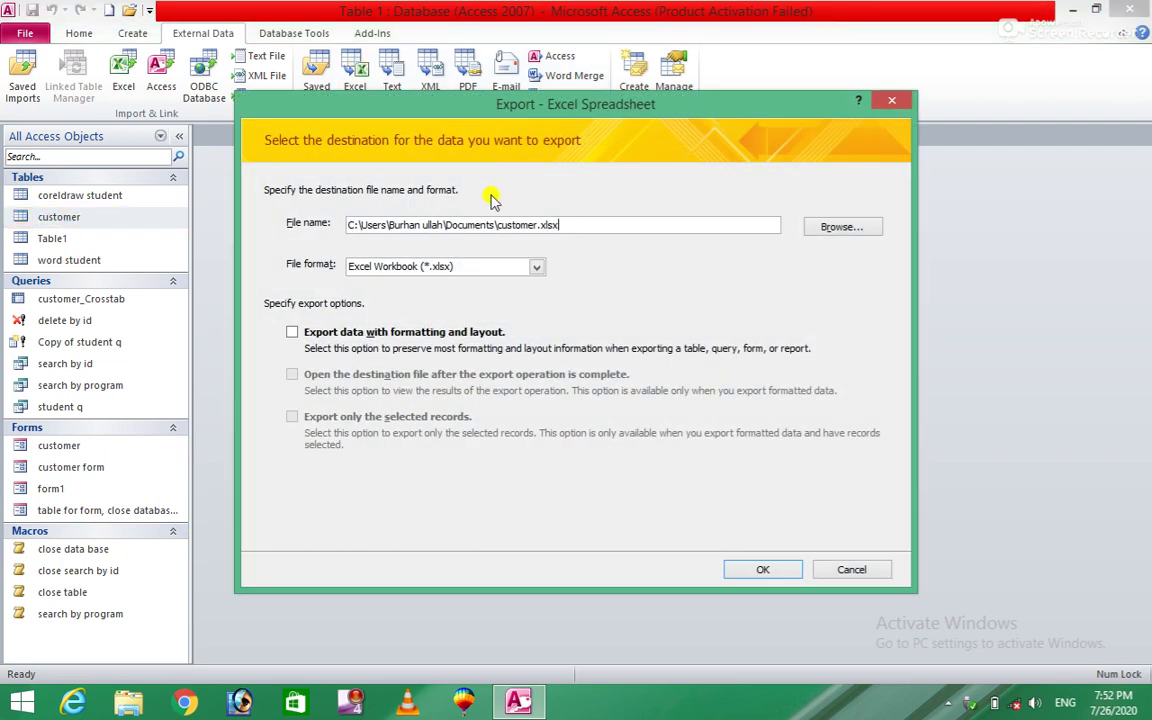
left_click(838, 230)
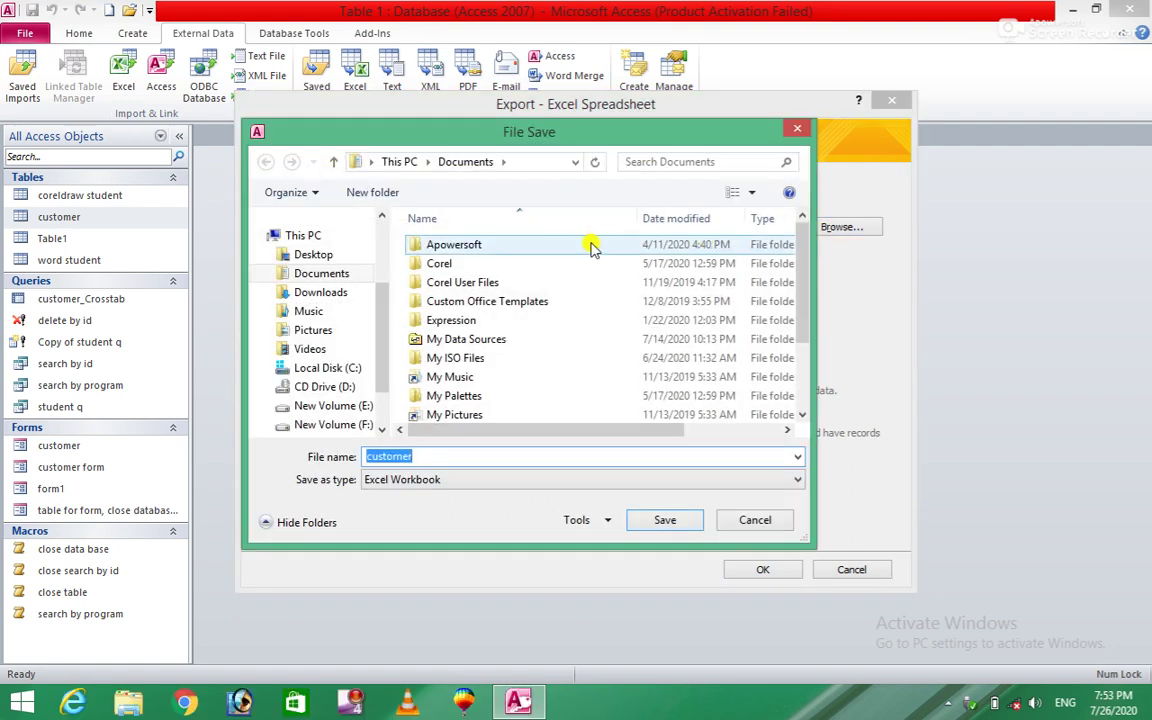
left_click(323, 256)
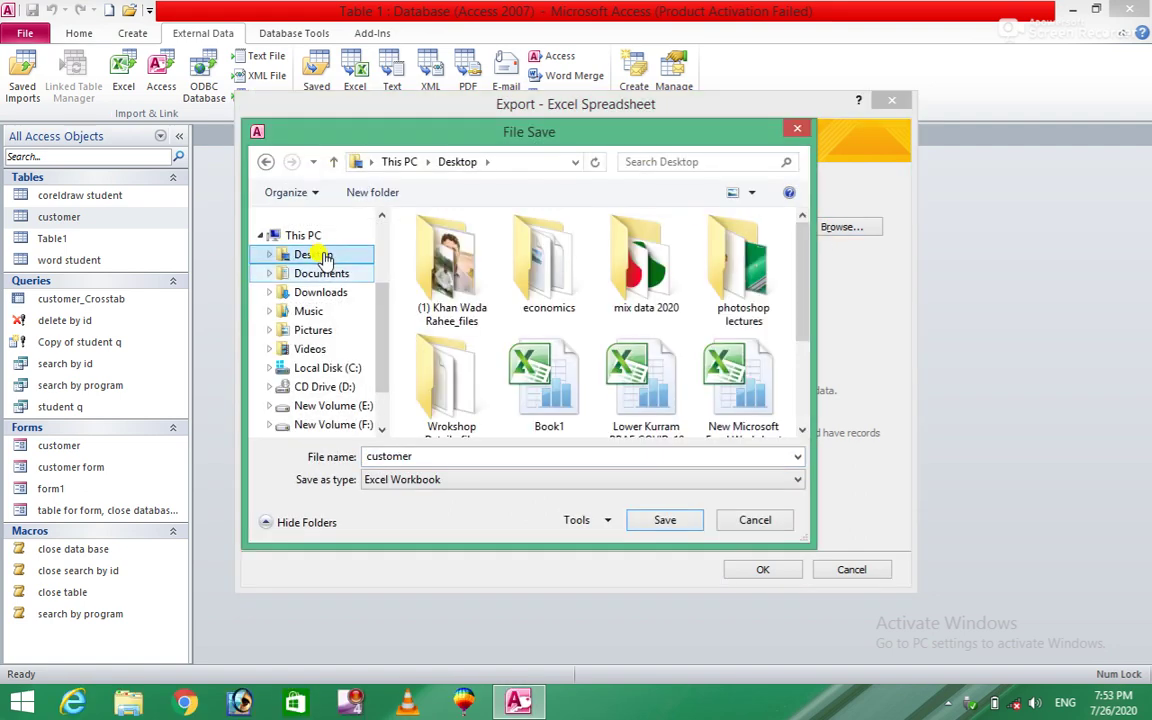
left_click(665, 520)
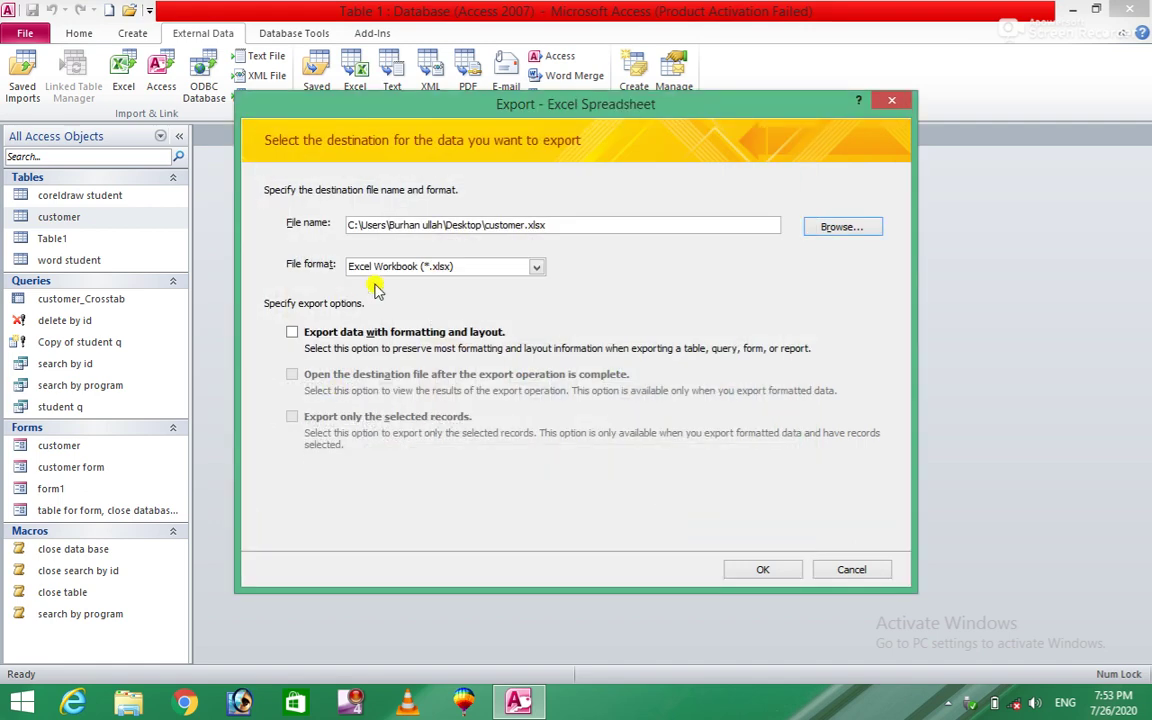
Export the table as an Excel Workbook (*.xlsx) with formatting and layout, opening the destination file when the export completes
left_click(537, 266)
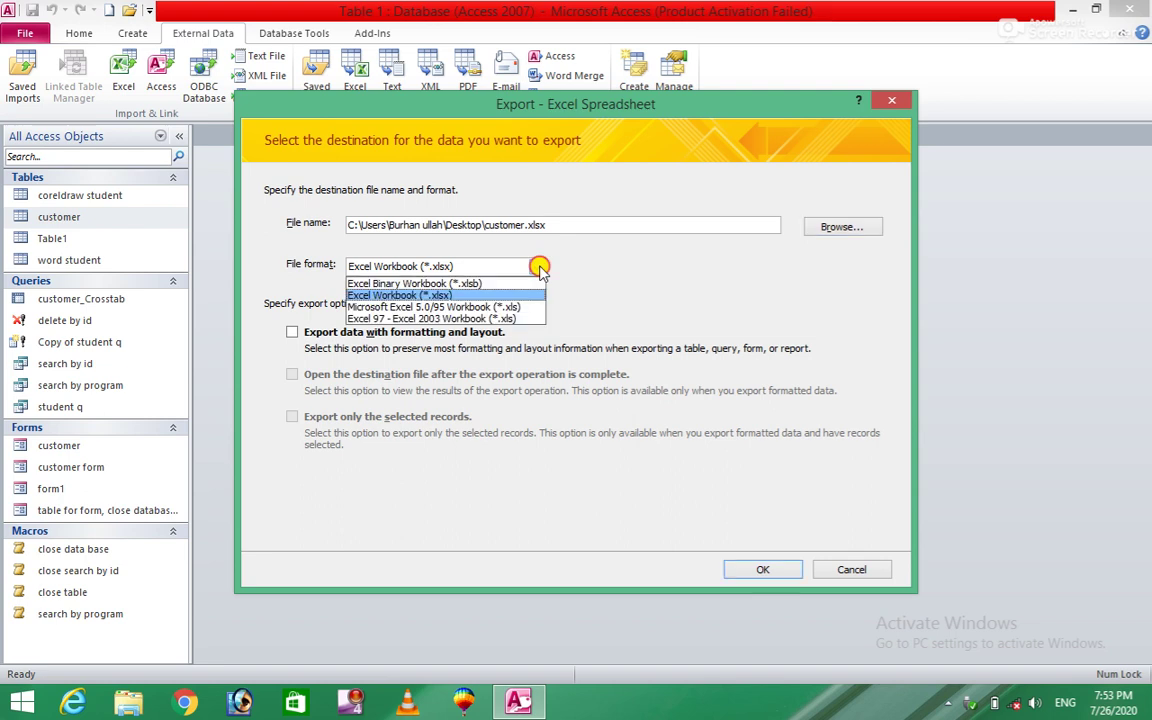
left_click(428, 297)
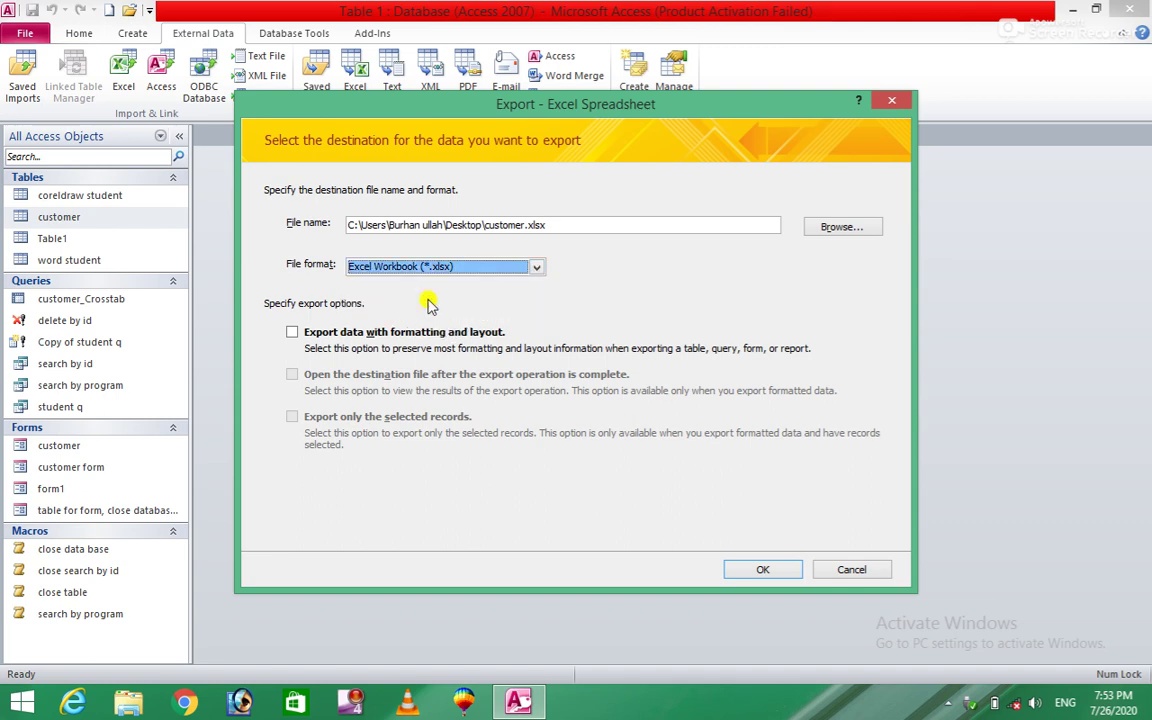
left_click(292, 332)
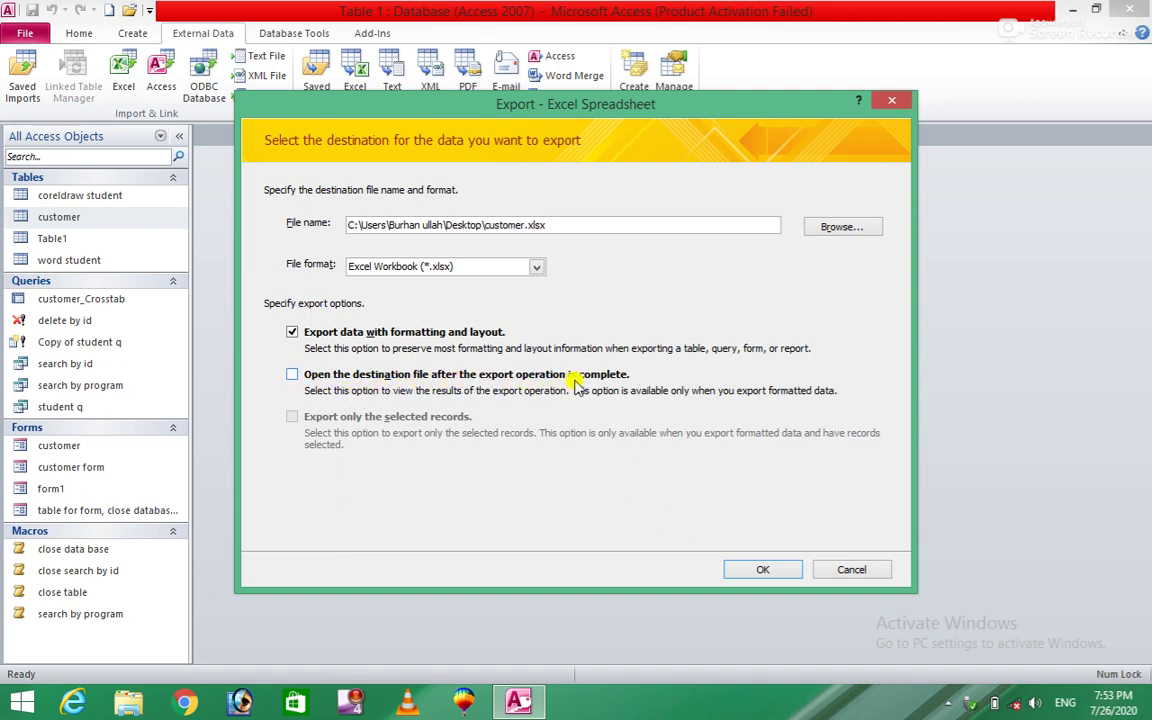
left_click(292, 376)
left_click(778, 568)
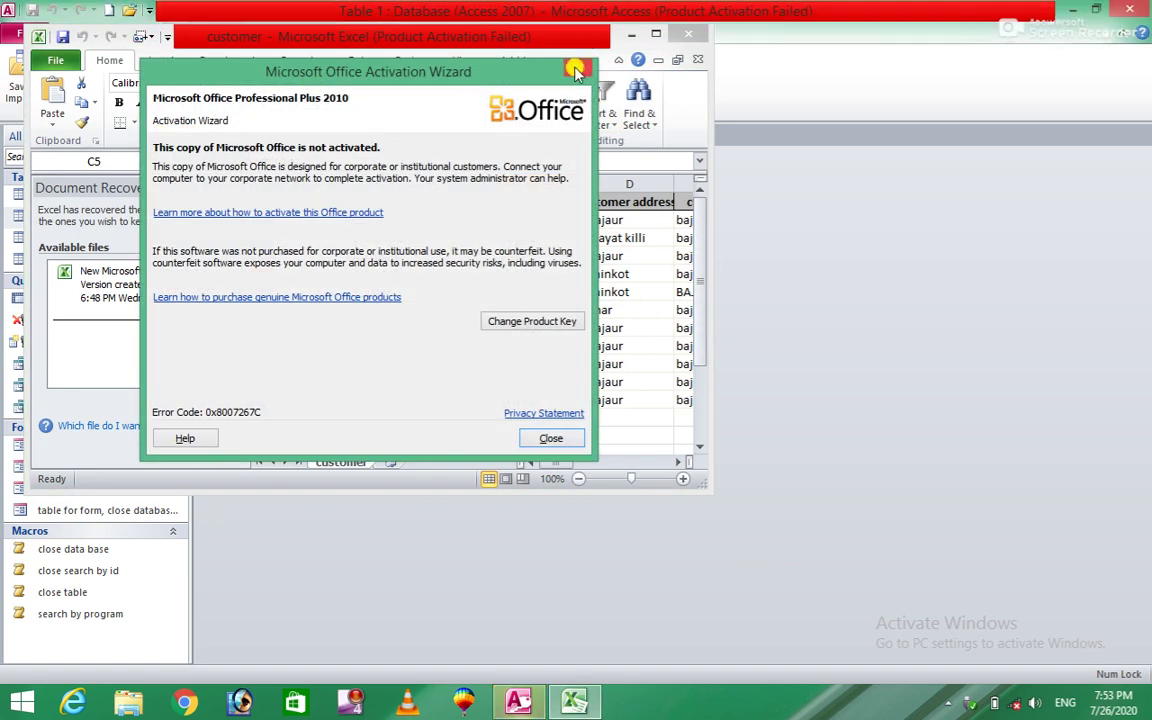
Dismiss the activation notice, review the exported customer workbook maximized and close it, finishing the export without saving its steps
left_click(576, 70)
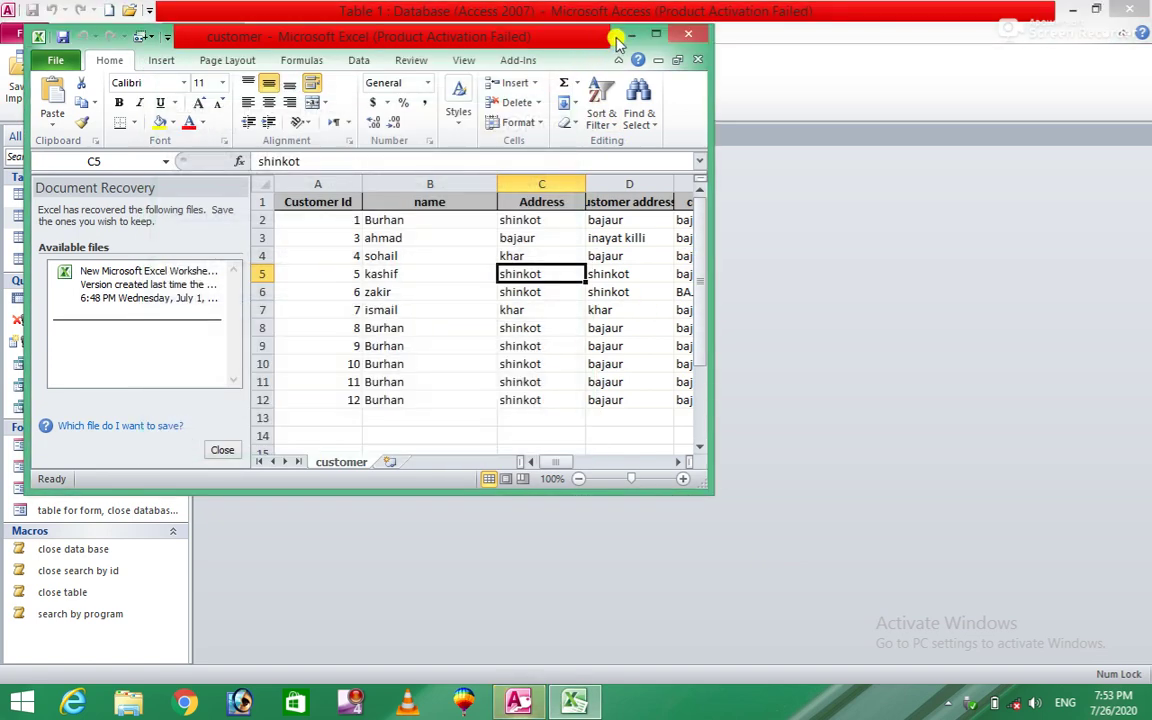
left_click(656, 35)
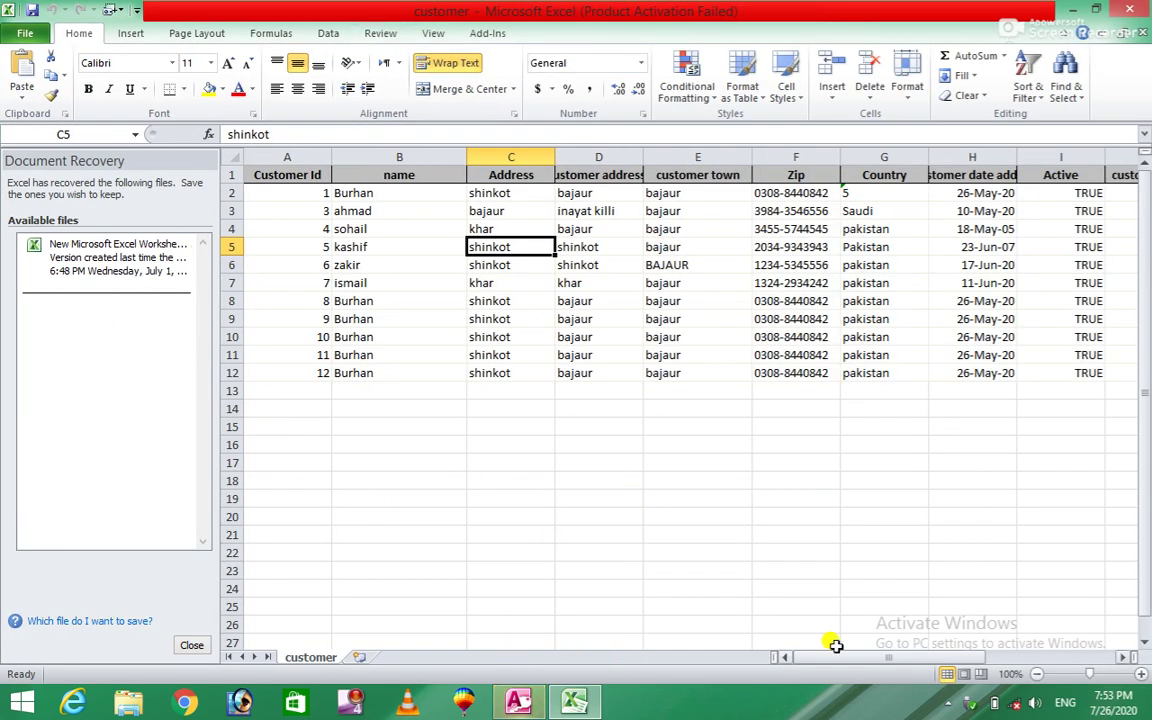
mouse_move(857, 662)
left_mouse_down()
mouse_move(912, 670)
mouse_move(1016, 656)
mouse_move(855, 668)
left_mouse_up()
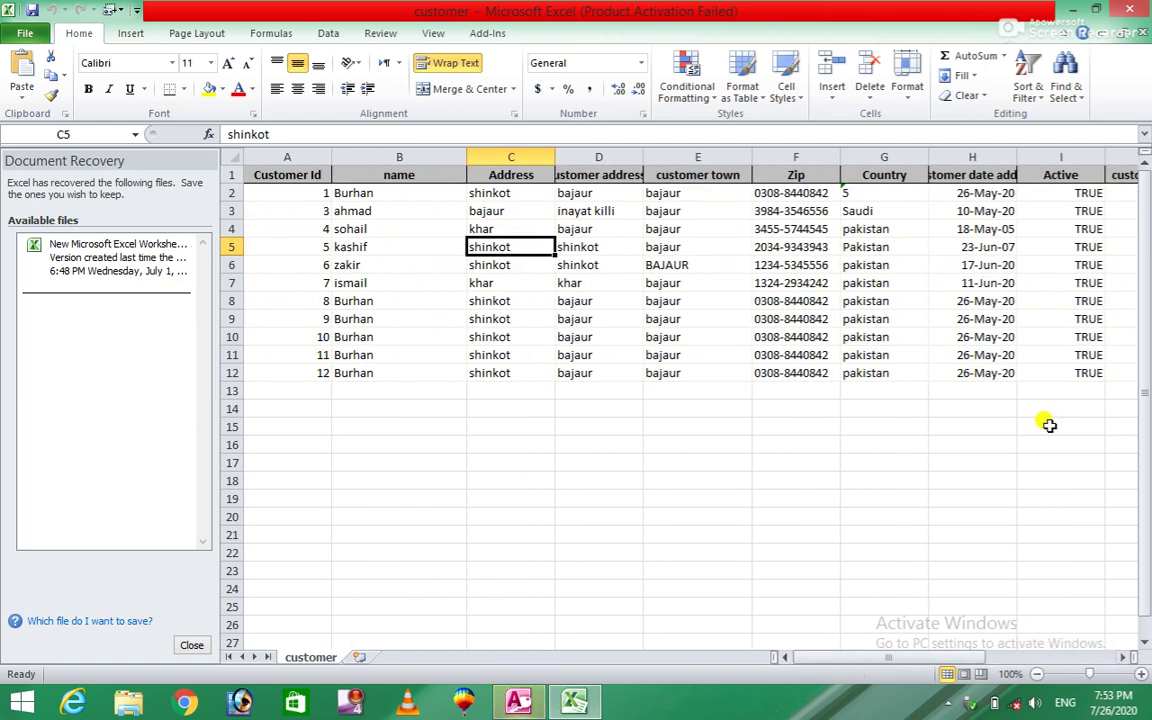
left_click(1137, 12)
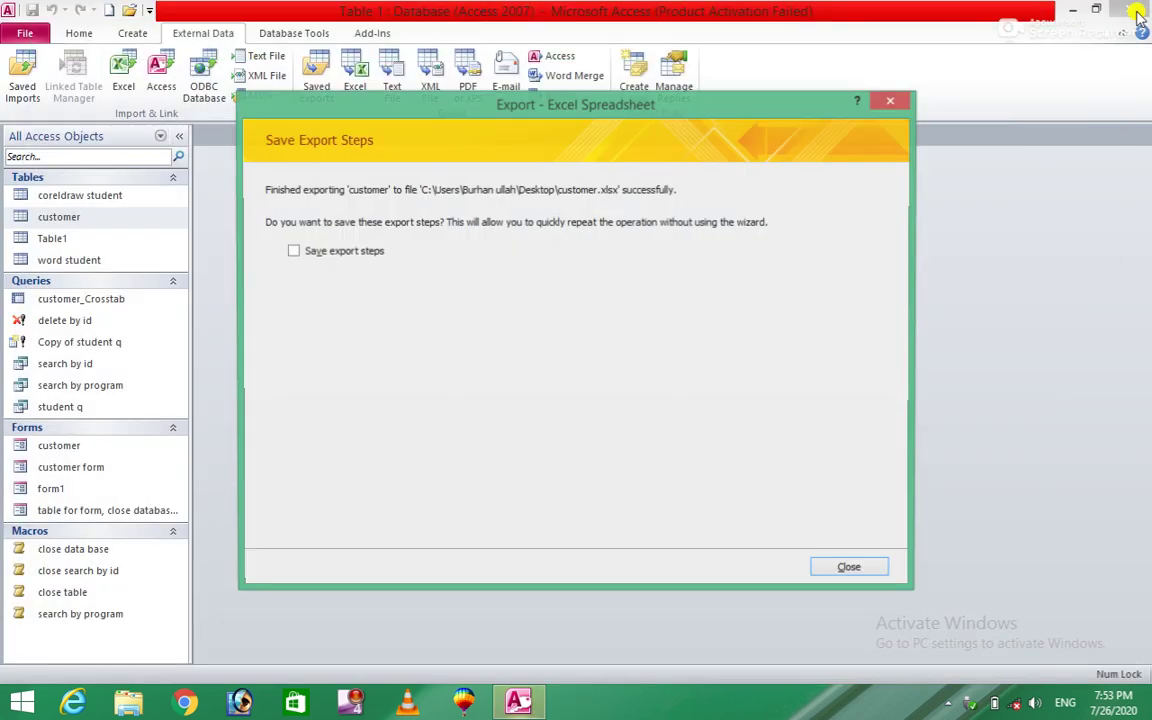
left_click(836, 565)
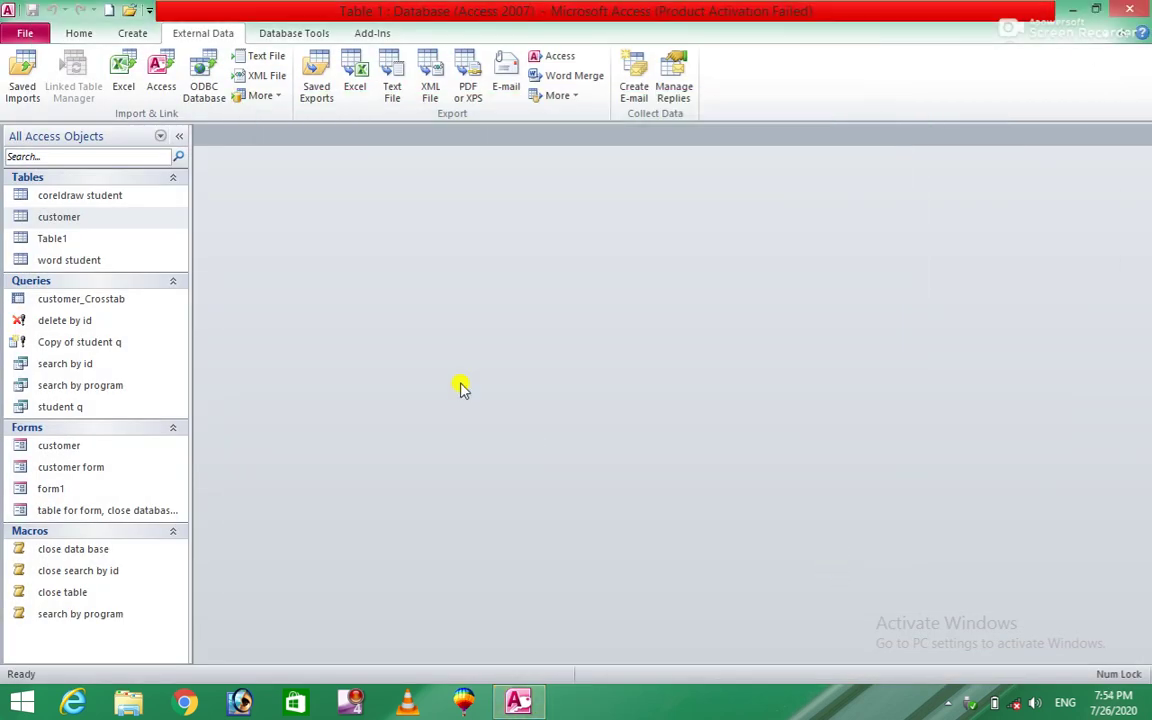
Publish the customer table to the Desktop as a PDF named customer, without saving the export steps
left_click(42, 222)
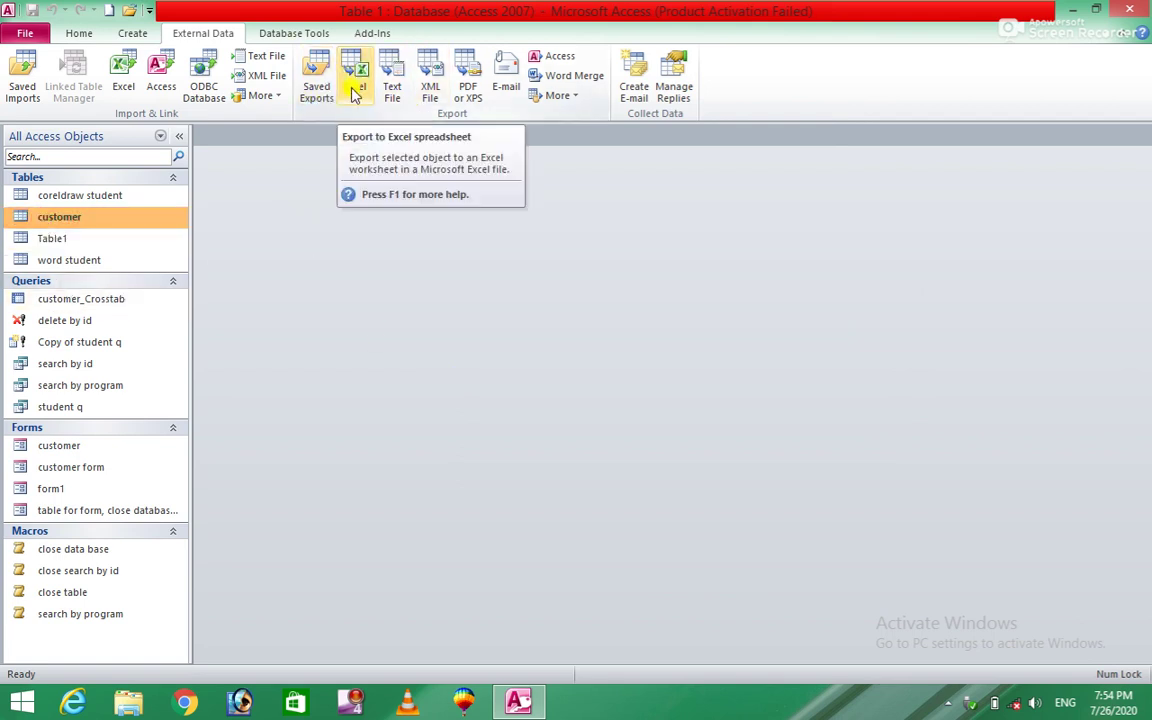
left_click(467, 76)
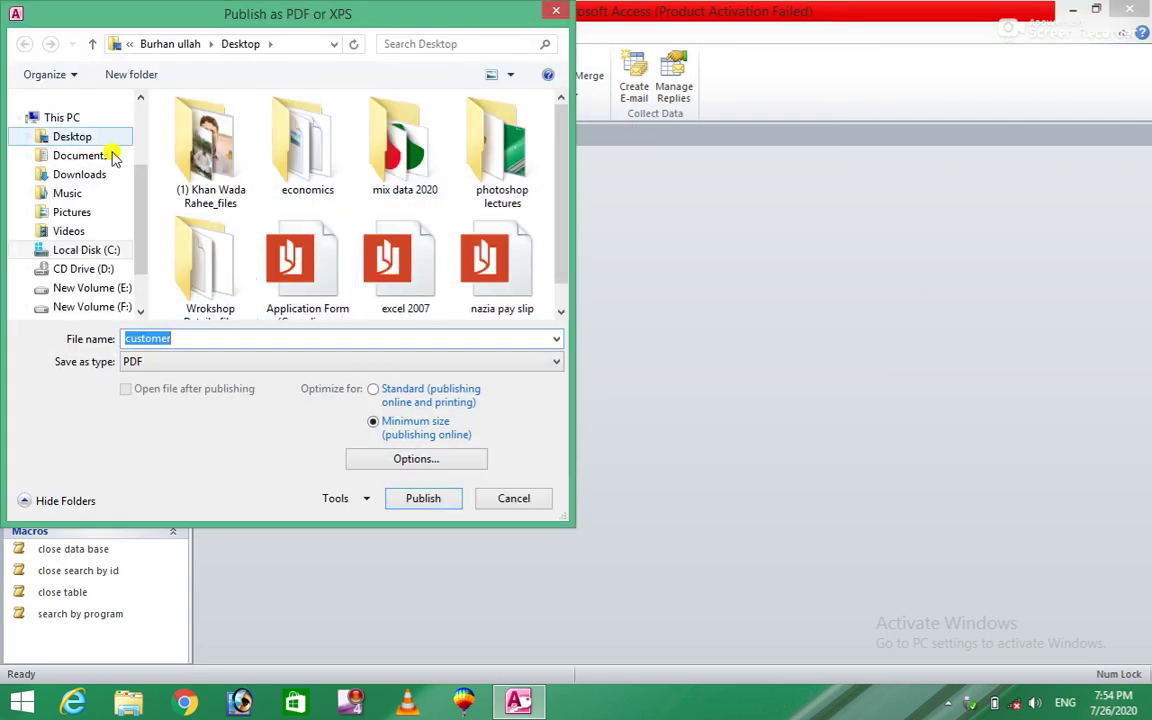
left_click(62, 137)
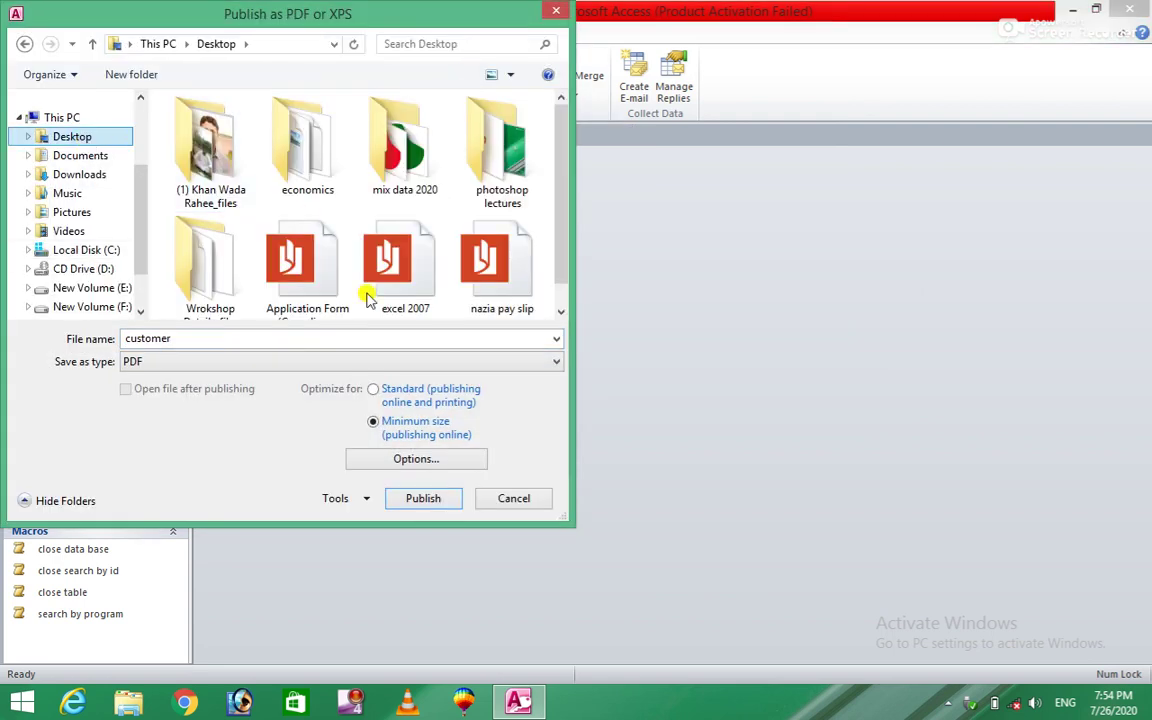
left_click(420, 497)
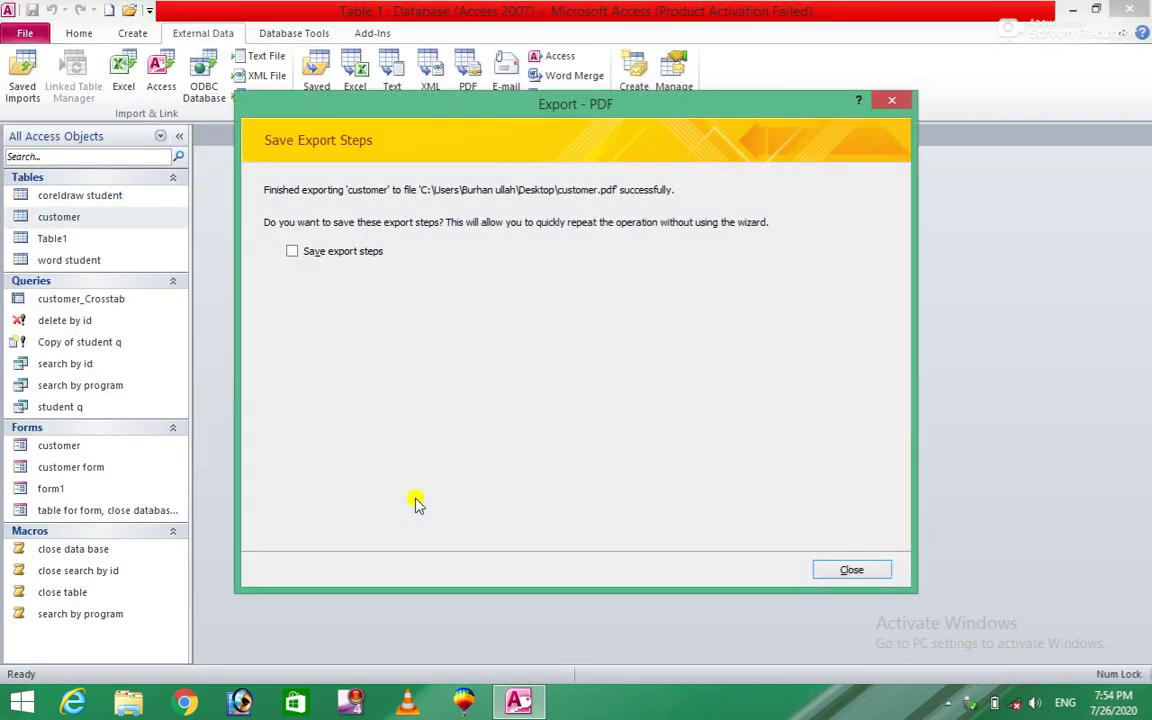
left_click(851, 569)
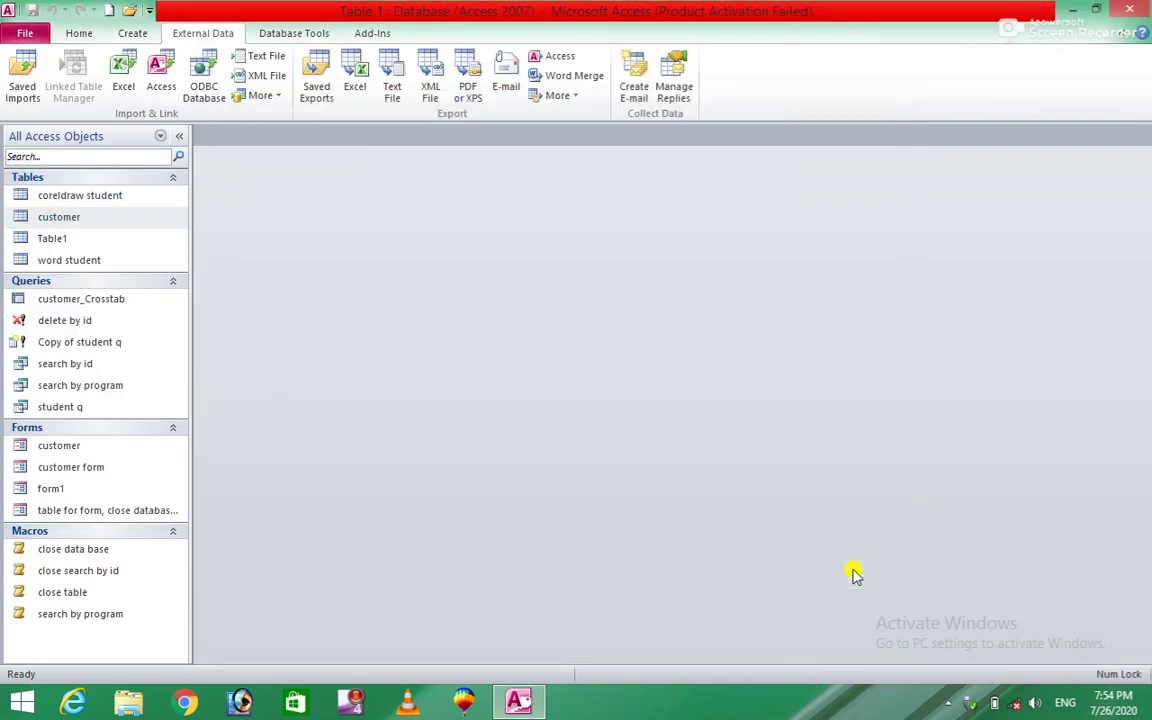
Open the exported customer PDF from the Windows desktop, examine its table data and close it
left_click(1071, 8)
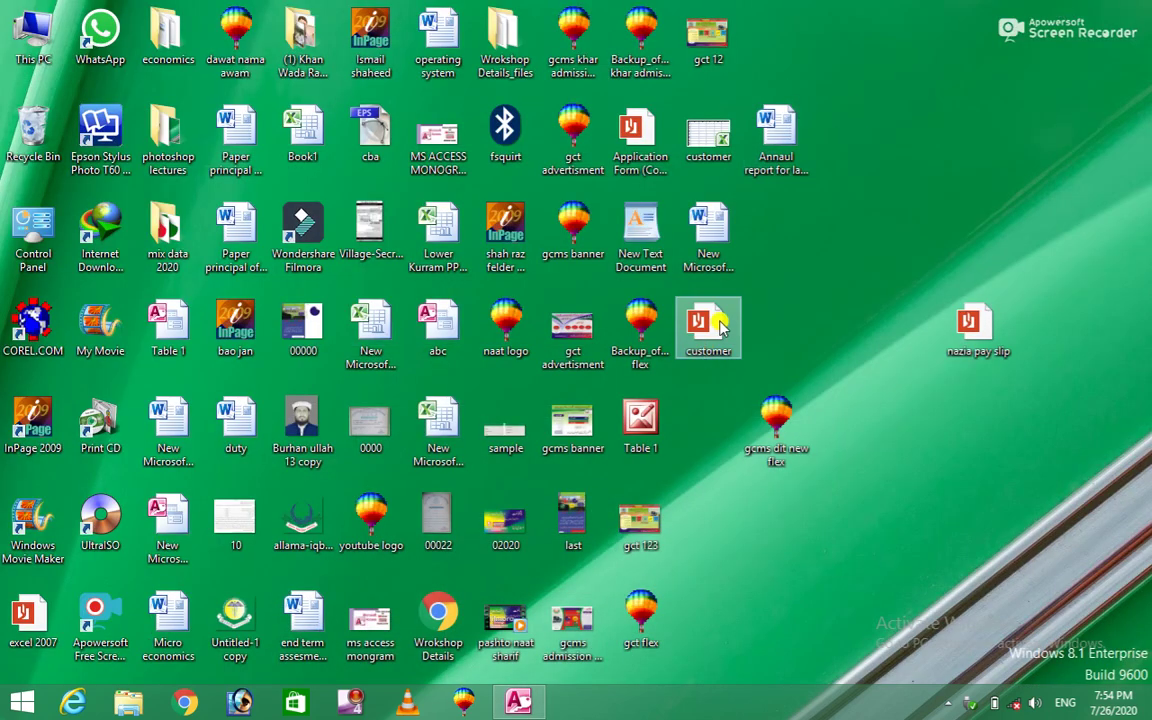
double_click(719, 326)
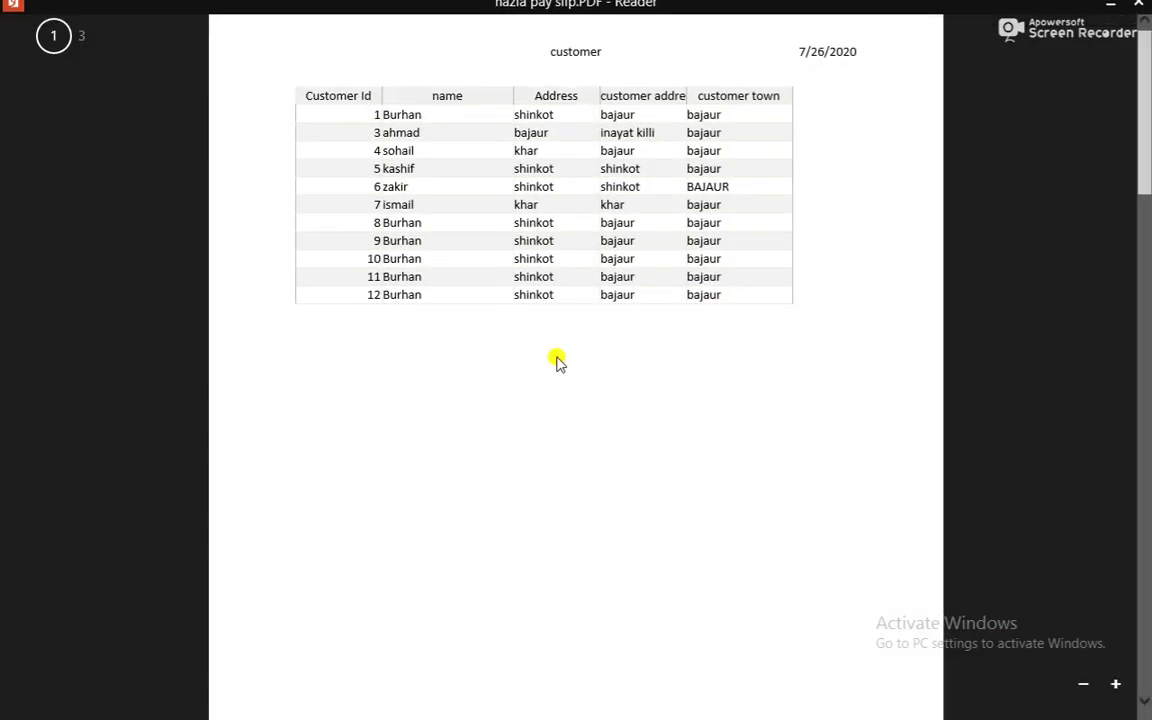
scroll(1147, 138, "down", 1)
left_click_drag(1147, 138, 1121, 85)
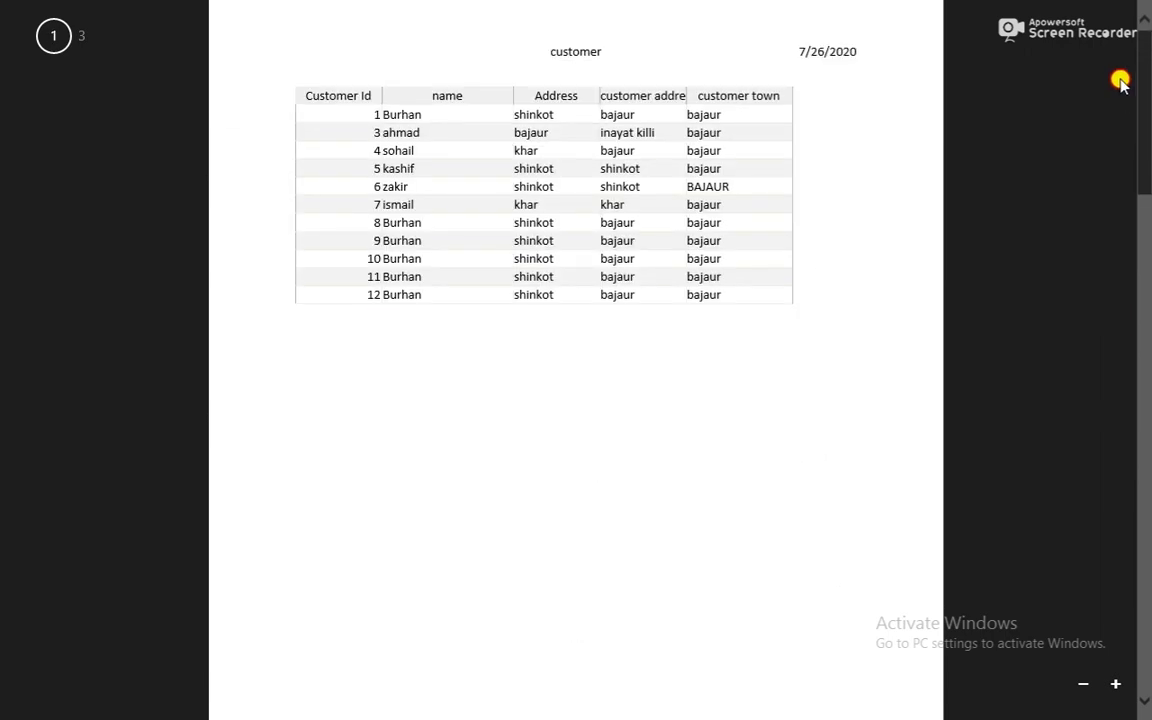
left_click(1145, 12)
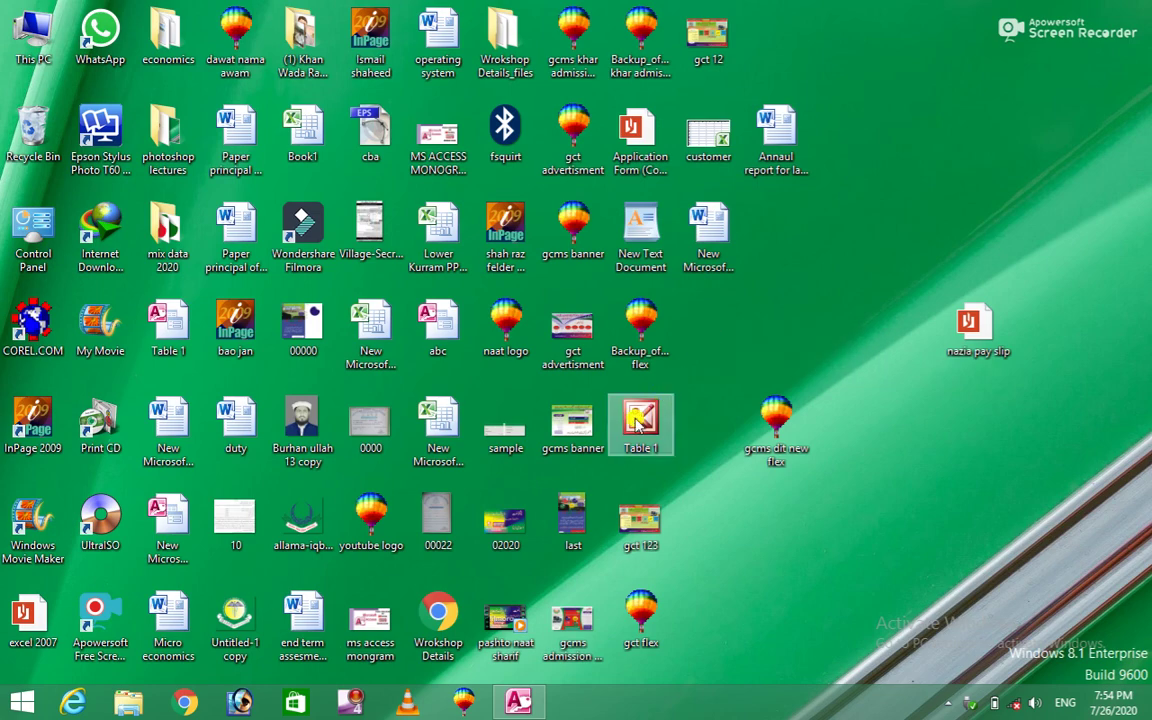
Switch back to Access and start importing the Excel file Book1.xlsx from the Desktop into a new table
left_click(522, 705)
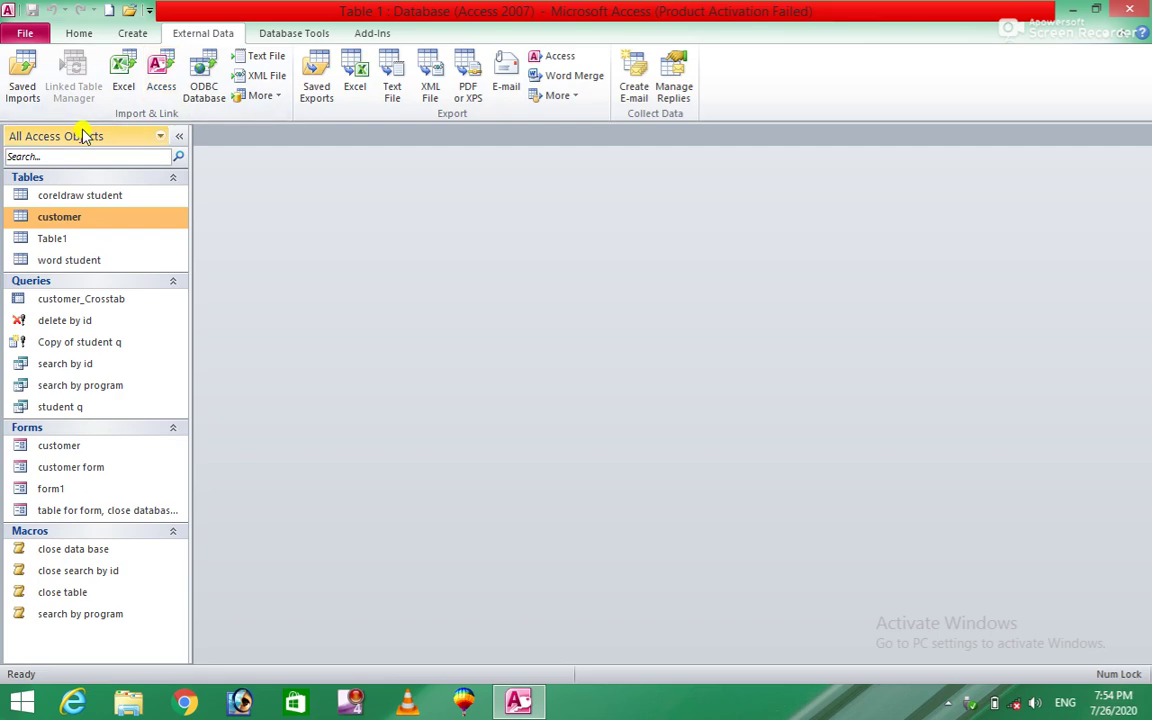
left_click(122, 76)
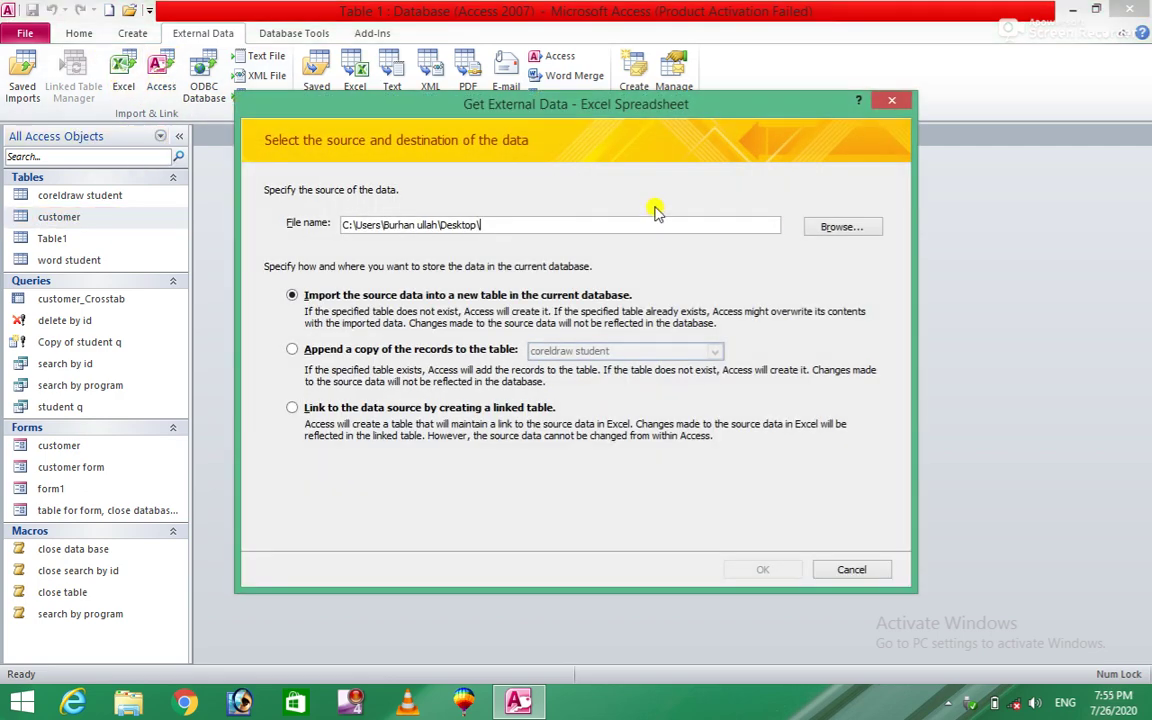
left_click(829, 228)
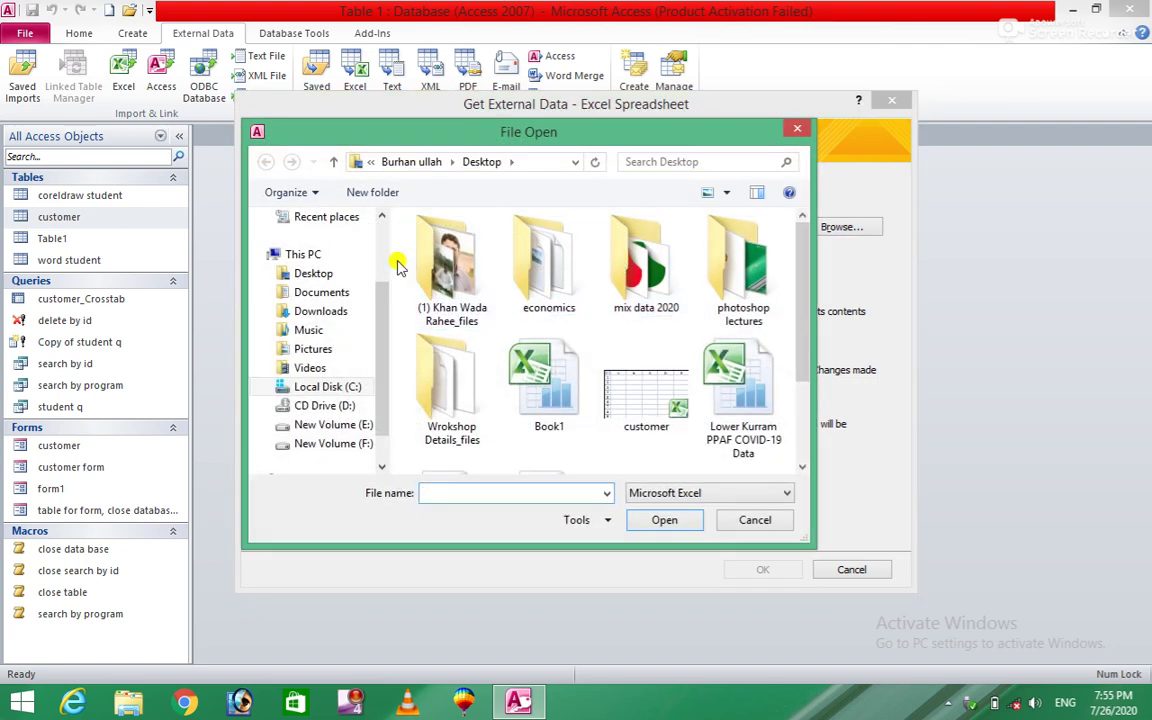
left_click(302, 278)
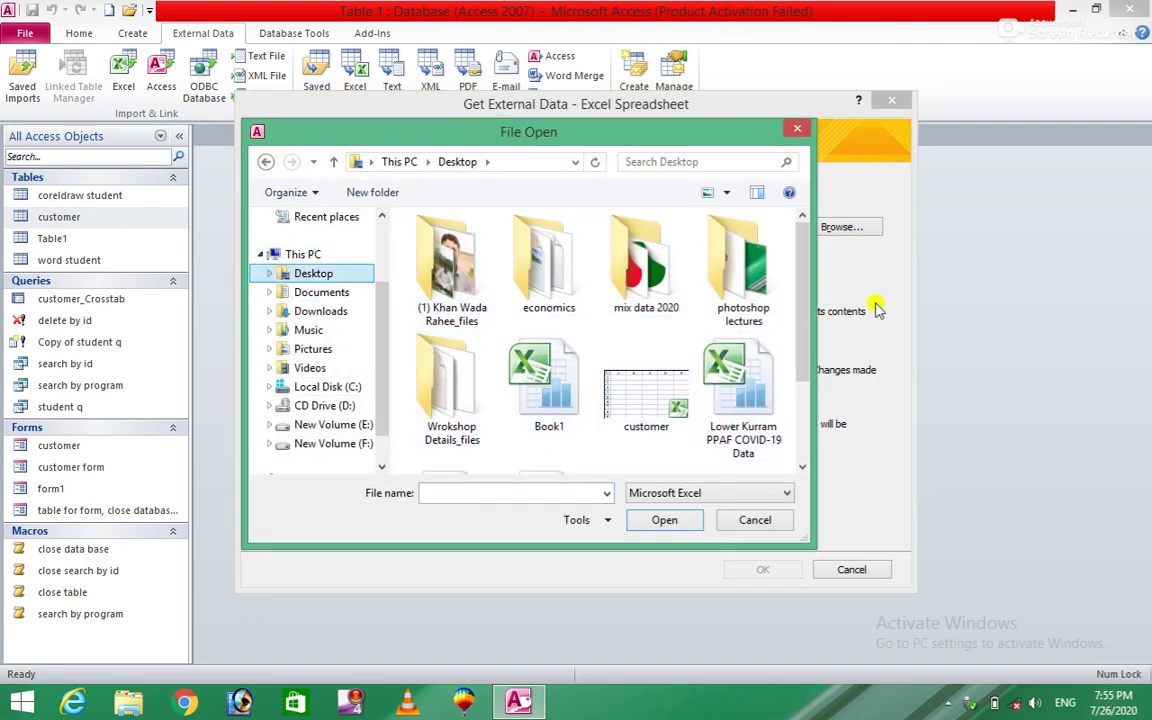
left_click_drag(802, 226, 812, 310)
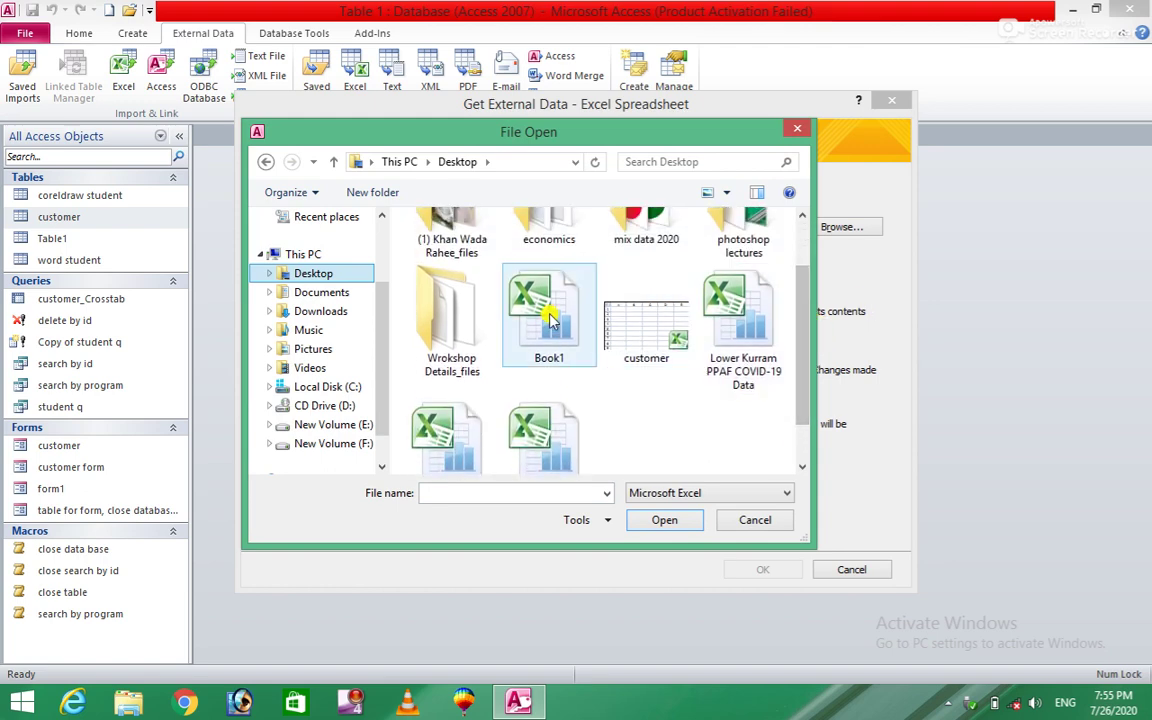
left_click(549, 316)
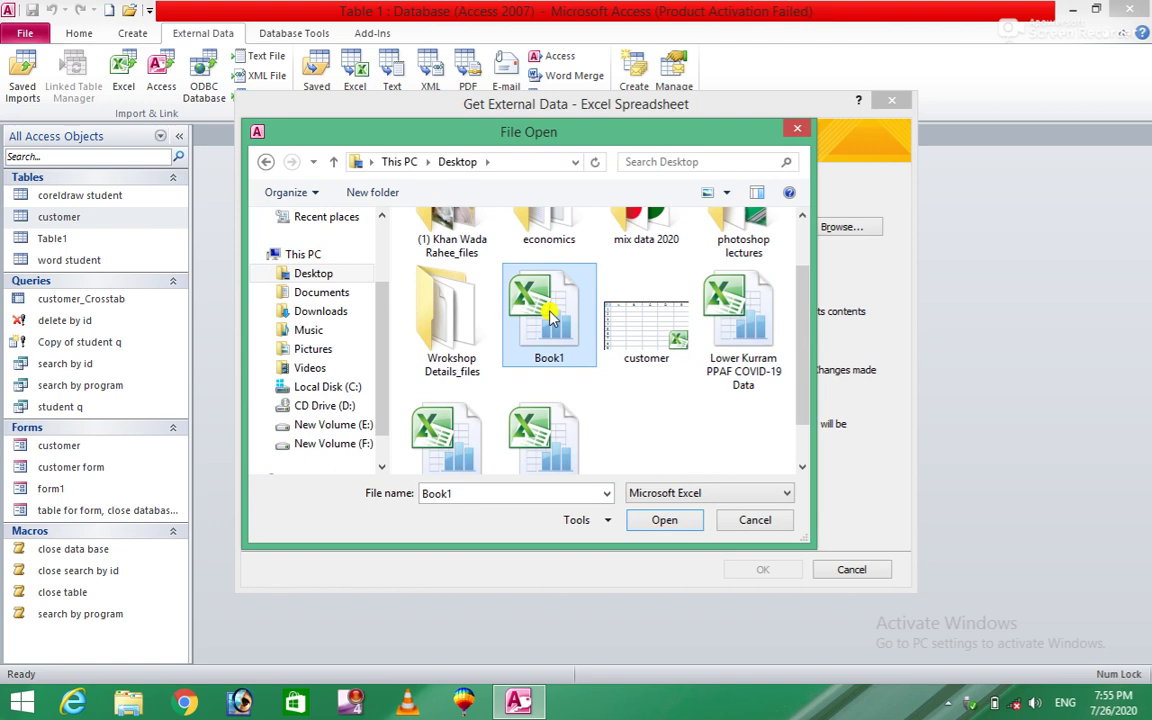
left_click(664, 519)
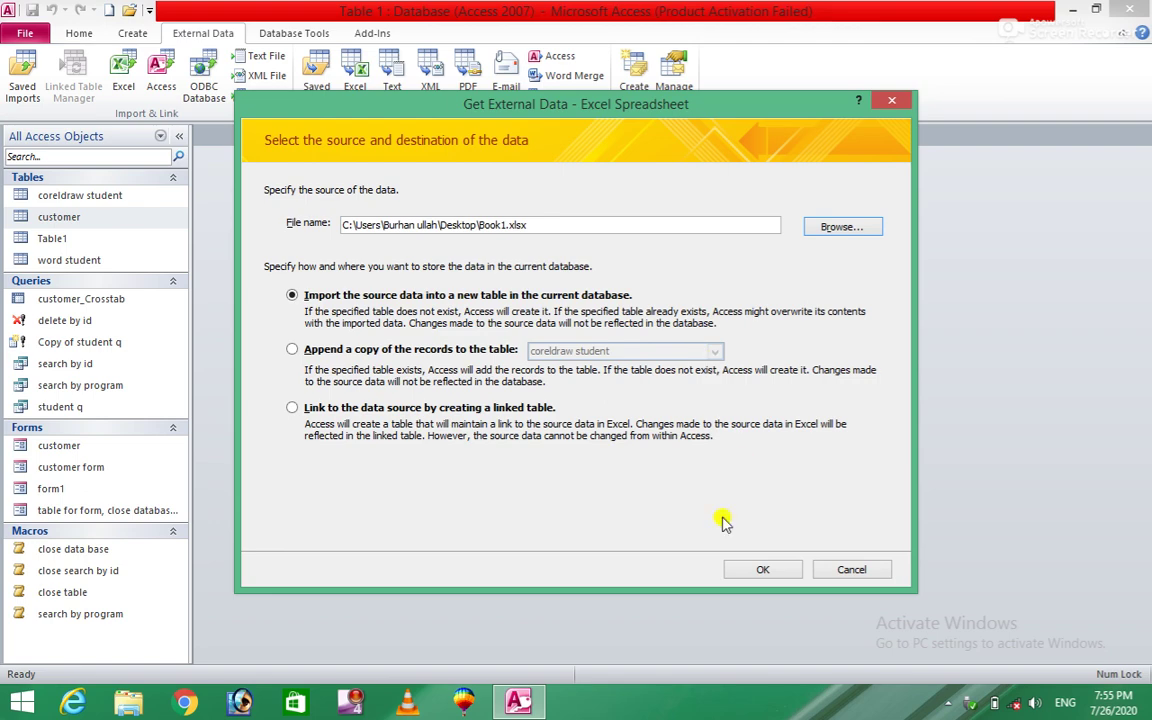
left_click(761, 570)
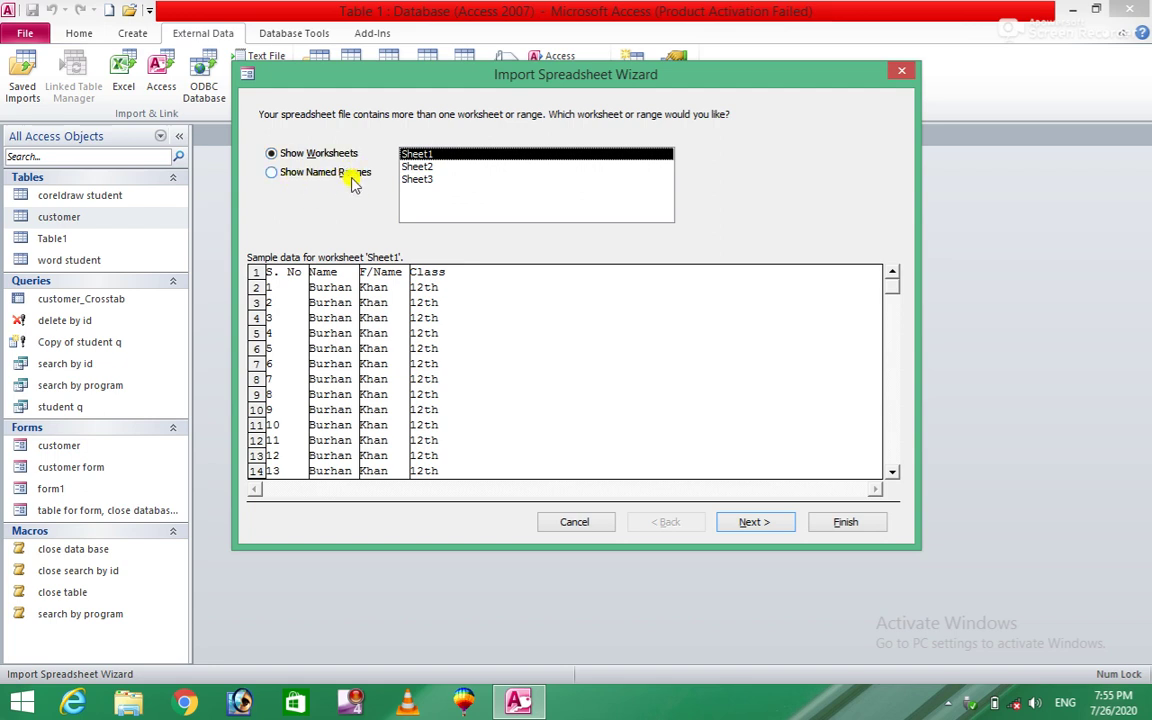
Import Sheet1 into a new table named Sheet1 without column headings, letting Access add the primary key and not saving the import steps
left_click(764, 522)
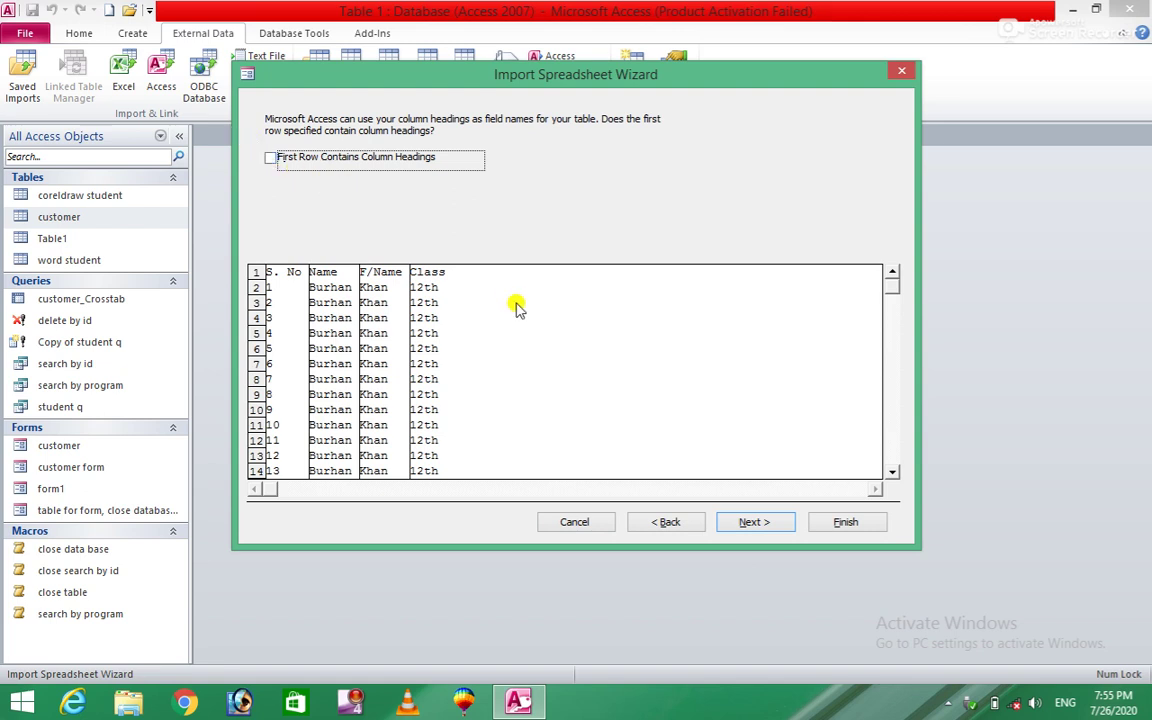
left_click(751, 524)
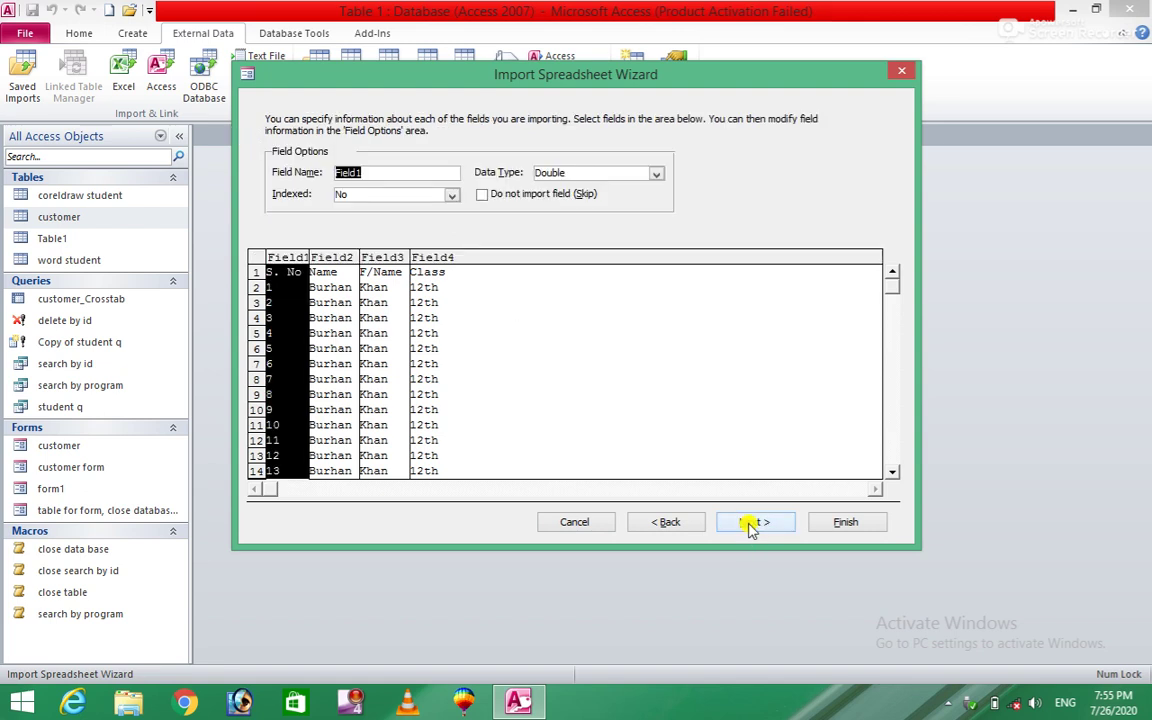
left_click(751, 524)
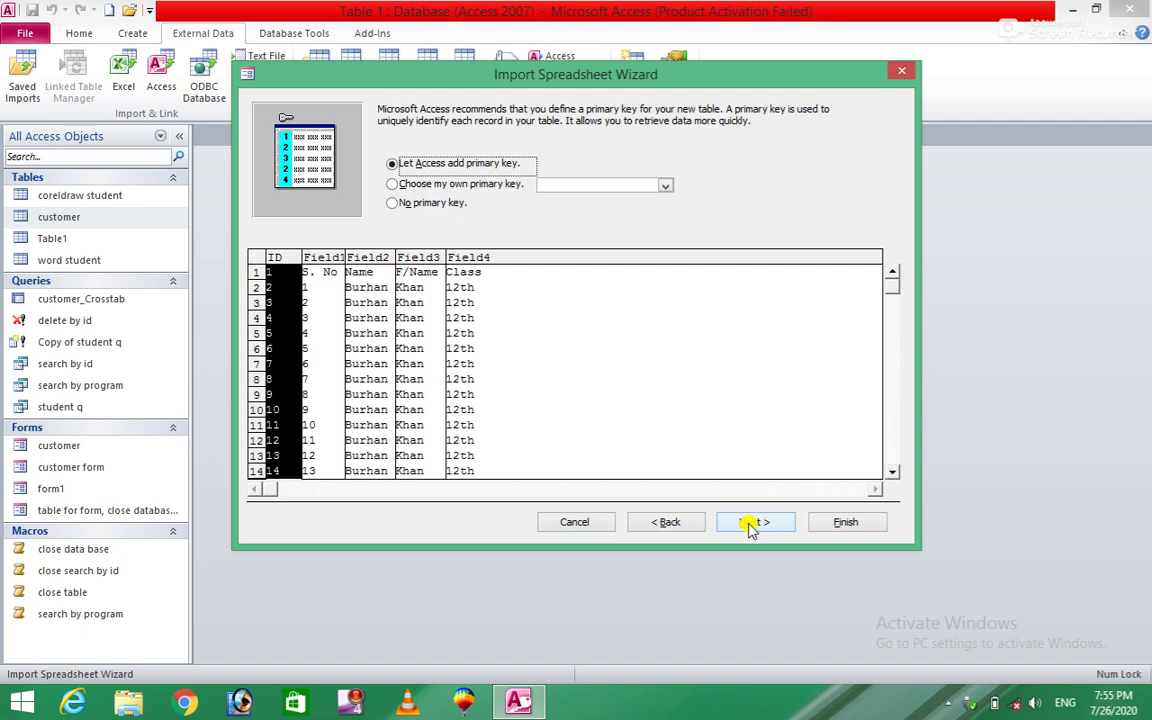
left_click(751, 524)
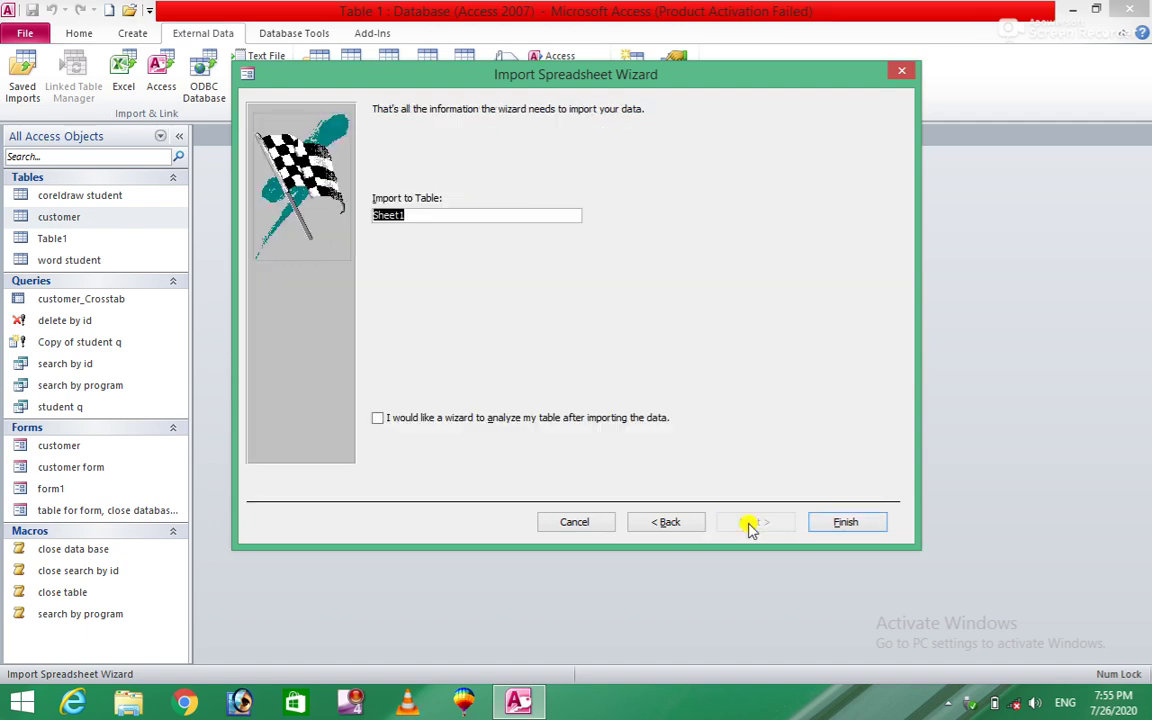
left_click(832, 524)
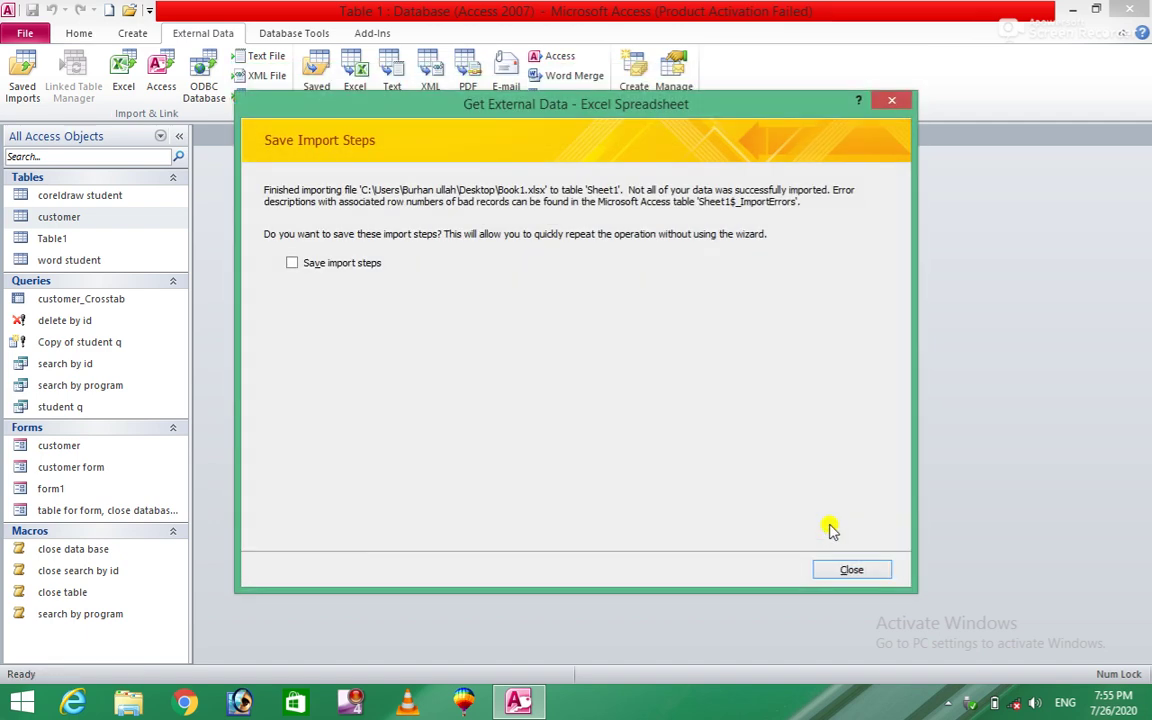
left_click(872, 574)
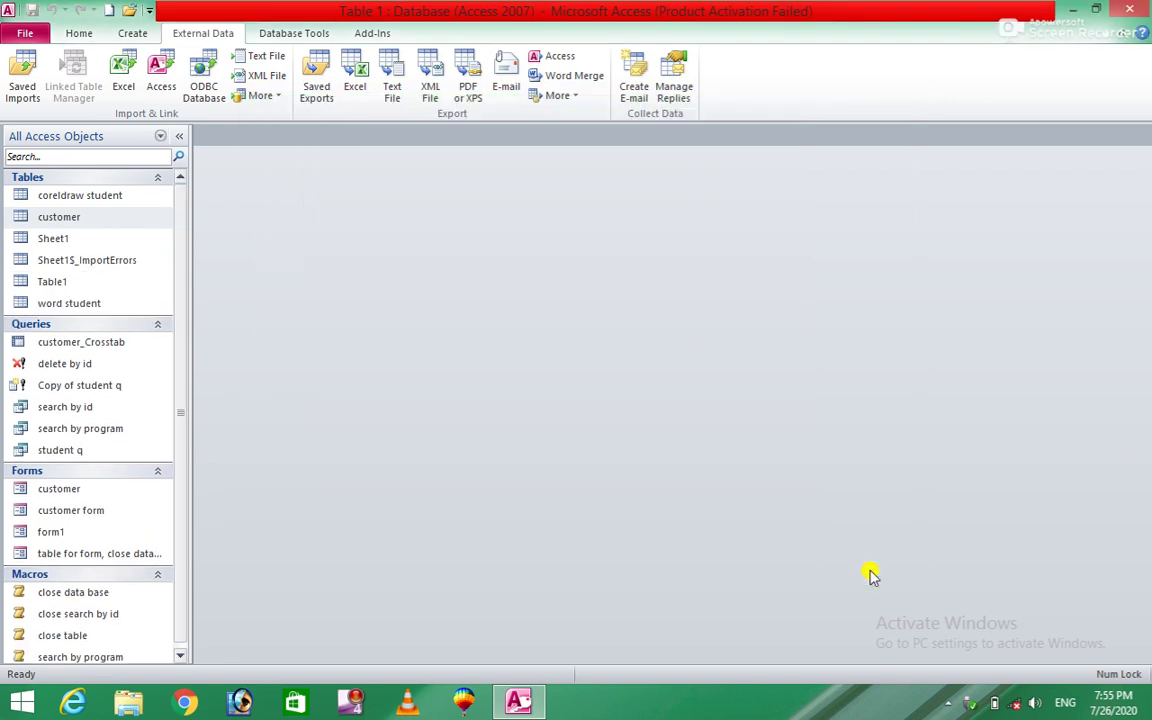
Open the imported Sheet1 table and compare its records with the original Book1 workbook opened from the Windows desktop, closing the workbook when done
double_click(66, 244)
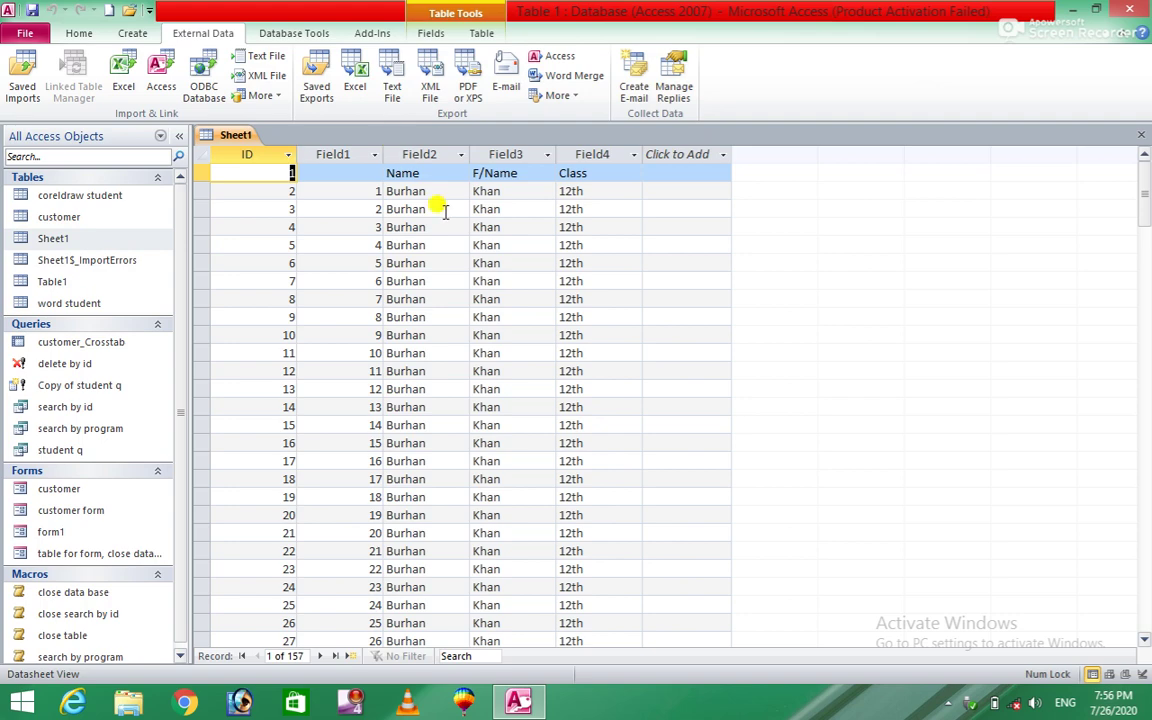
left_click_drag(1146, 195, 1144, 160)
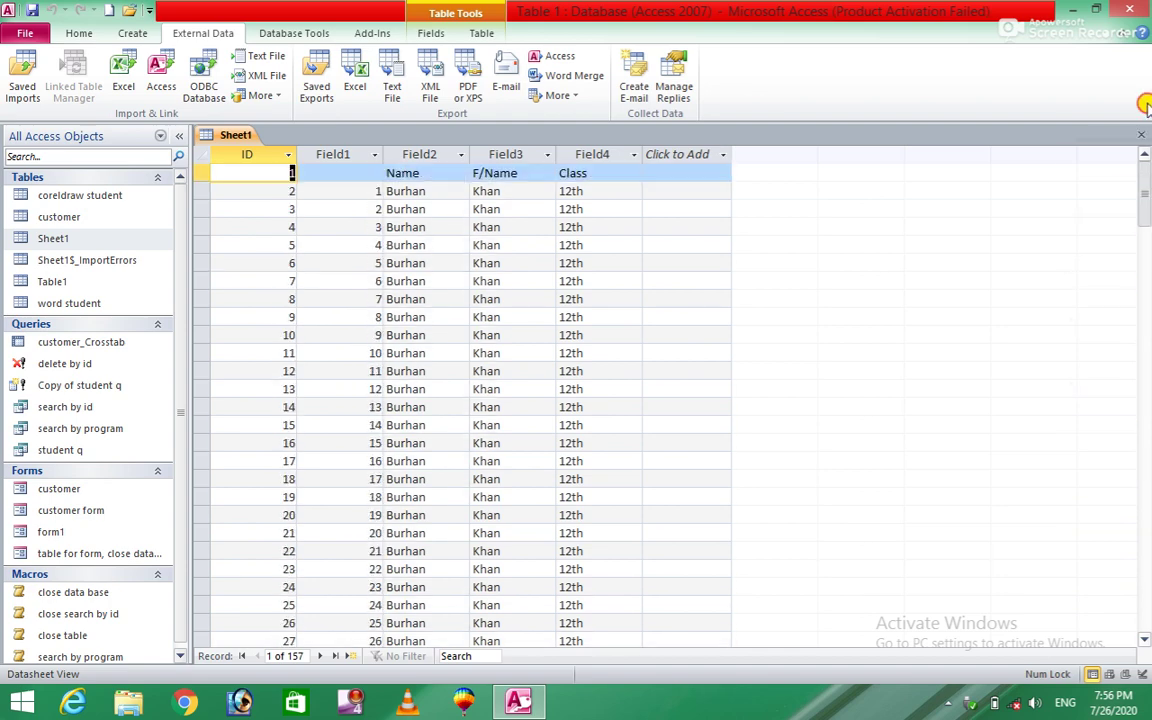
left_click(1075, 8)
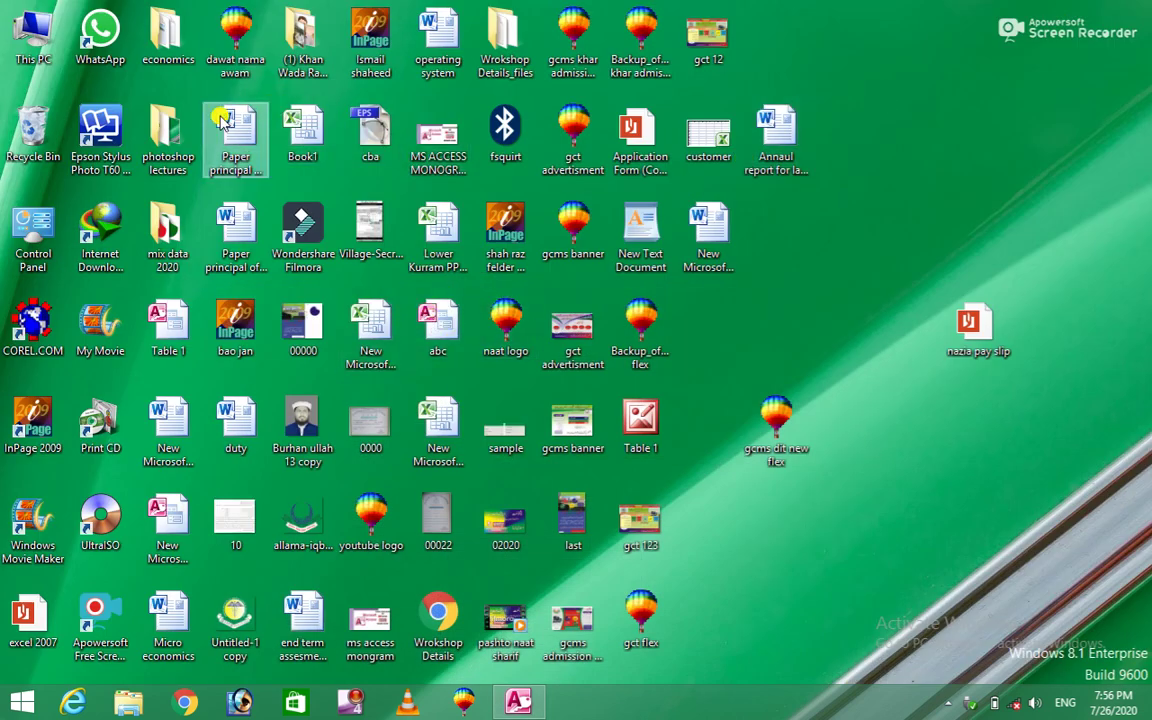
double_click(304, 125)
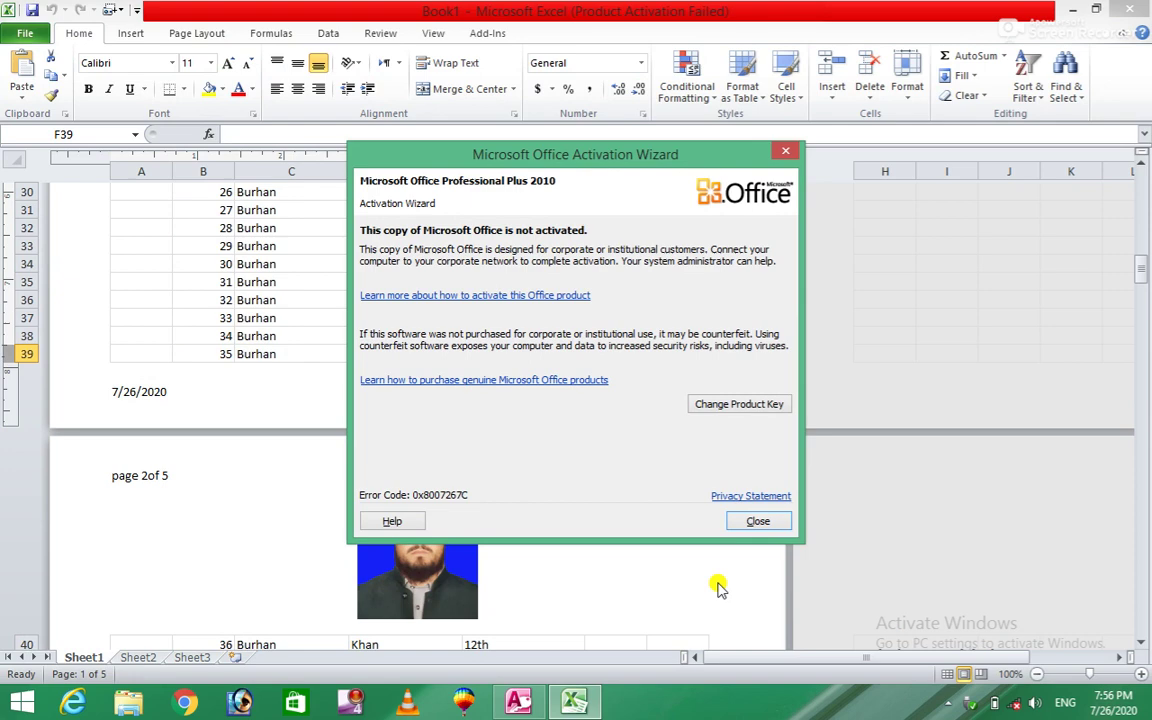
left_click(760, 521)
left_click_drag(1146, 302, 1147, 706)
left_click_drag(1141, 615, 1126, 198)
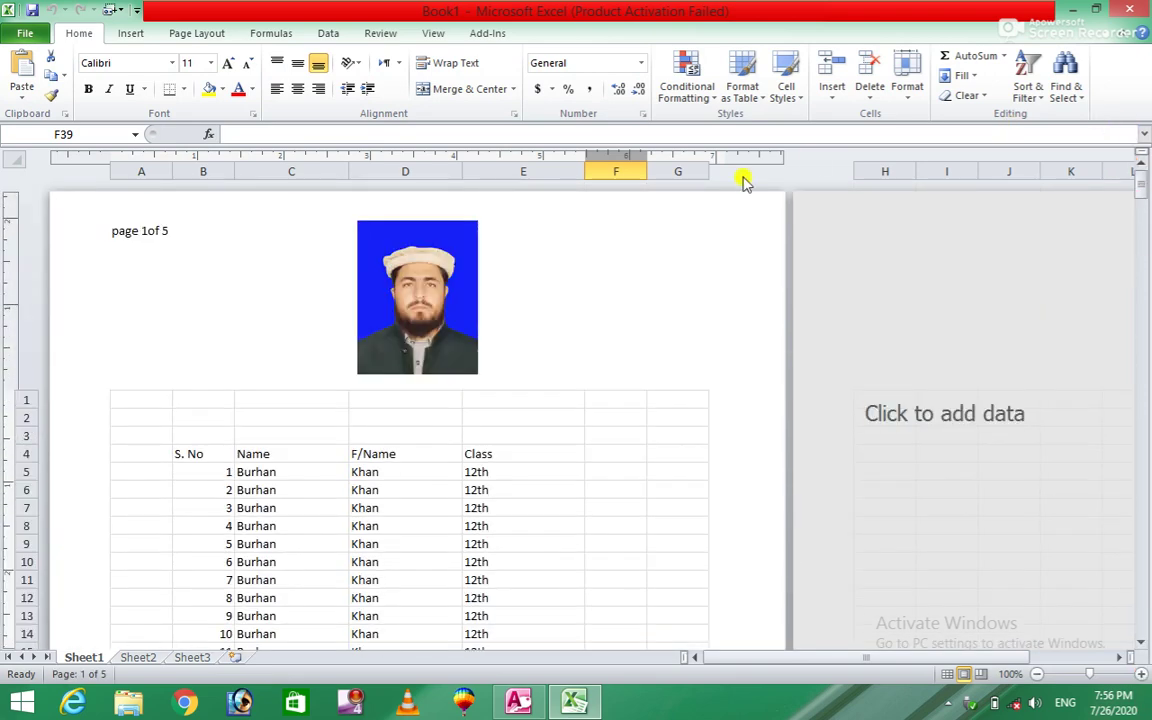
left_click(1129, 9)
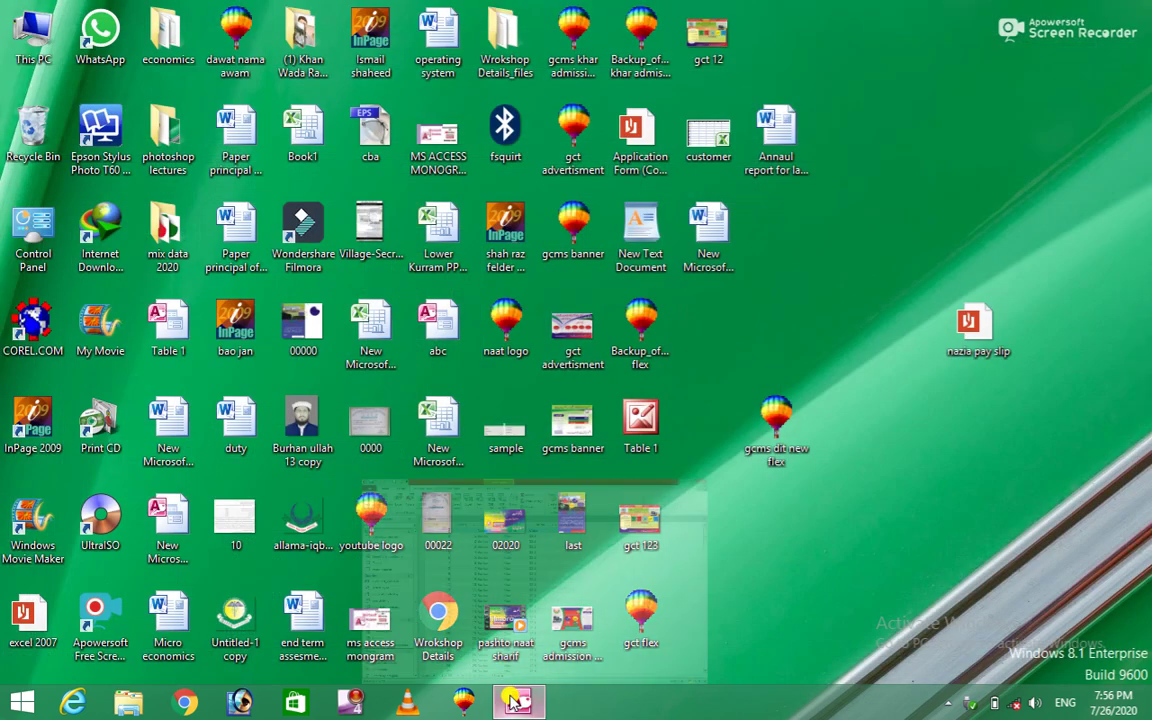
Switch back to Access, examine the Sheet1$_ImportErrors table and the Sheet1 records, and close both tables
left_click(518, 701)
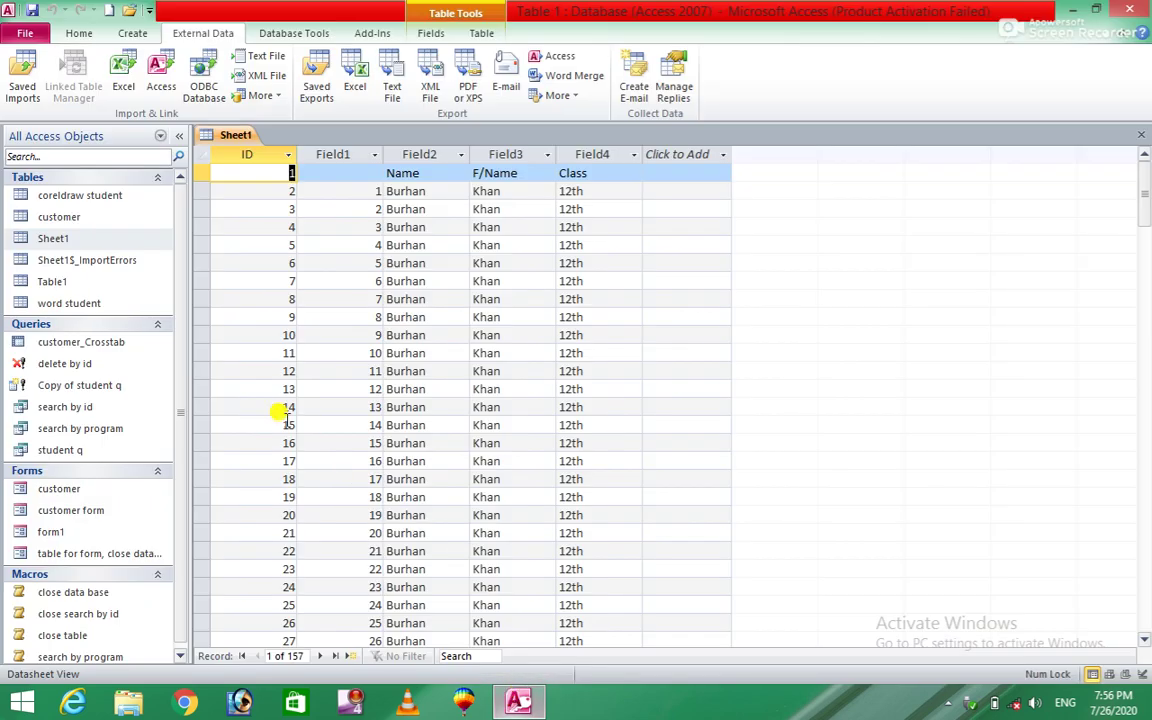
double_click(68, 262)
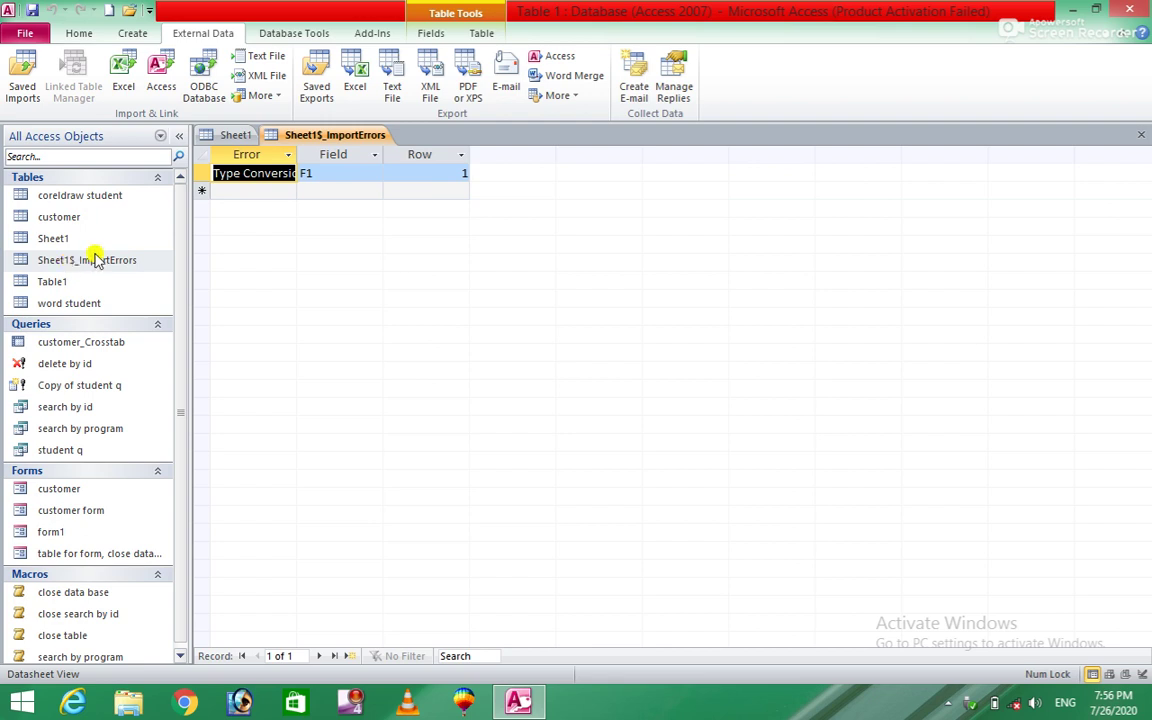
double_click(80, 240)
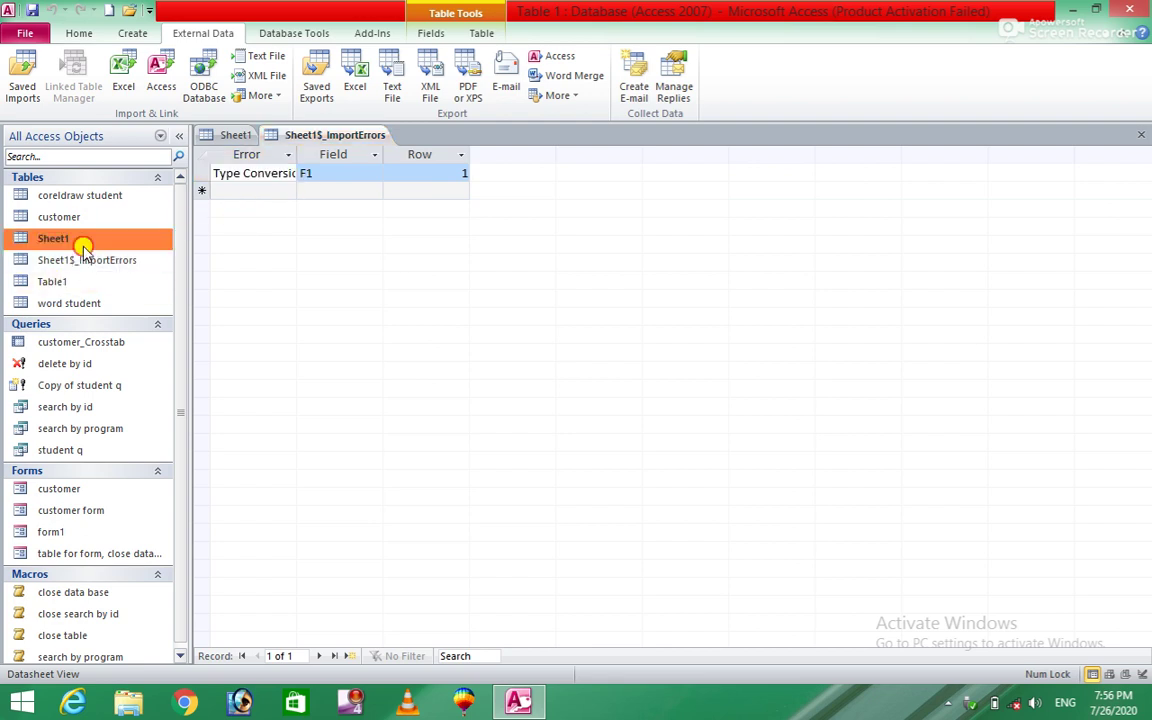
left_click_drag(1143, 190, 1140, 85)
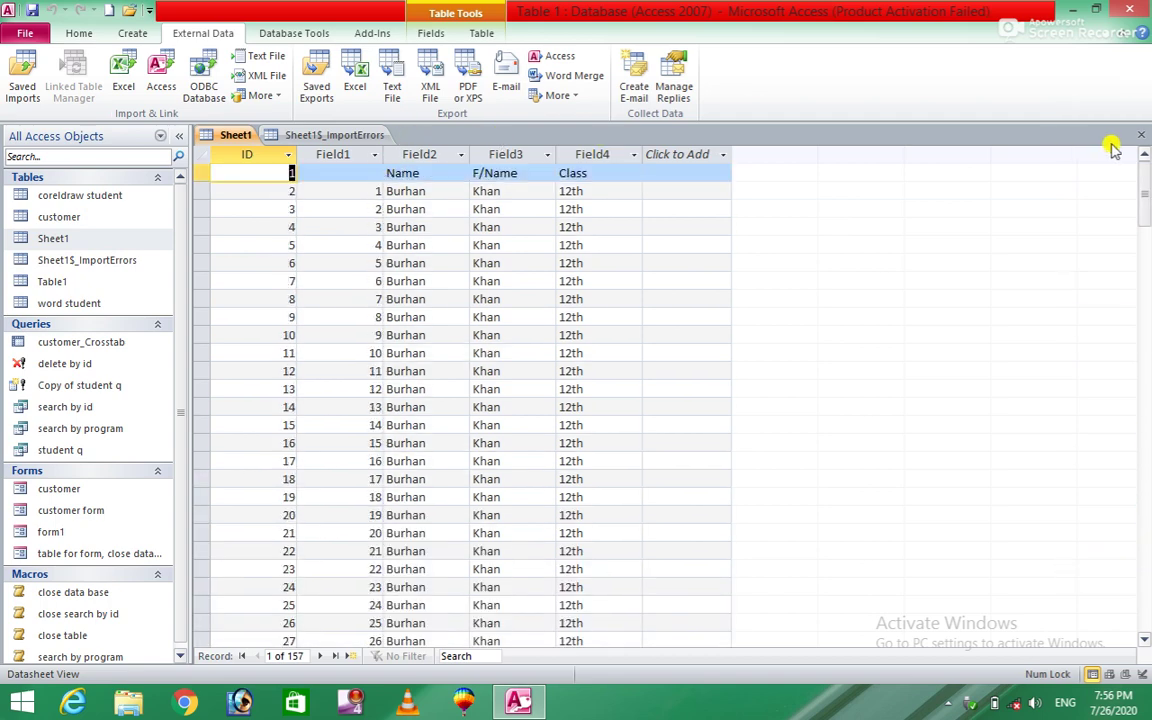
left_click(1141, 135)
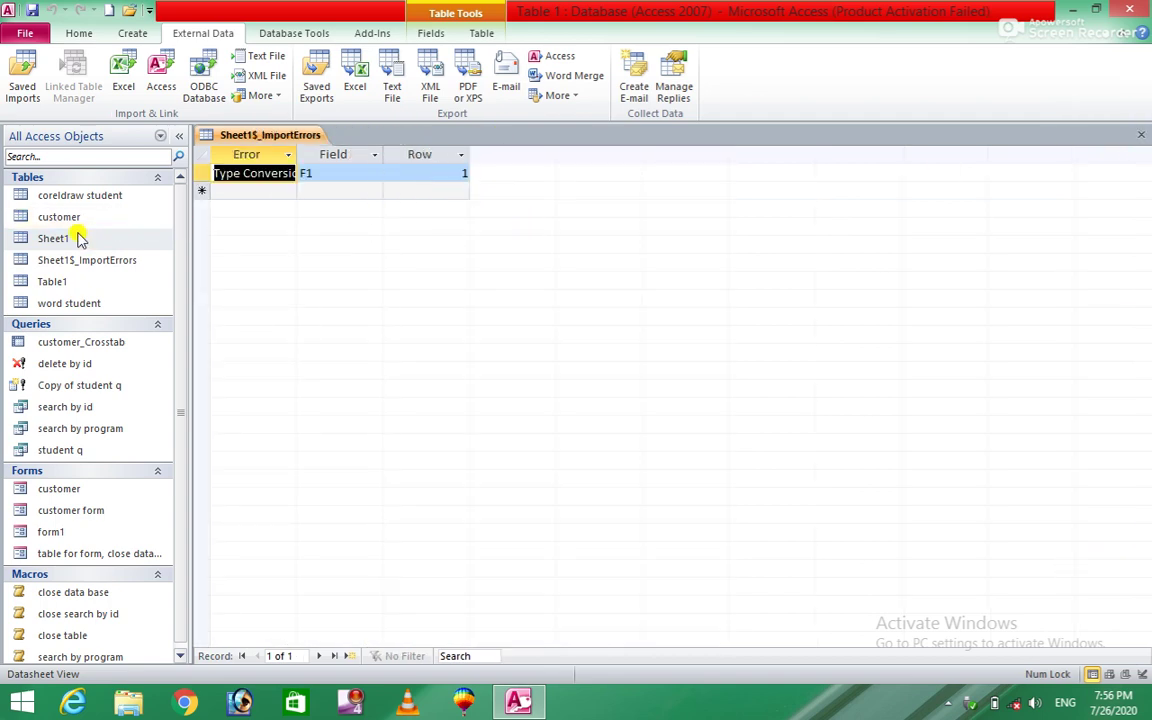
left_click(1141, 135)
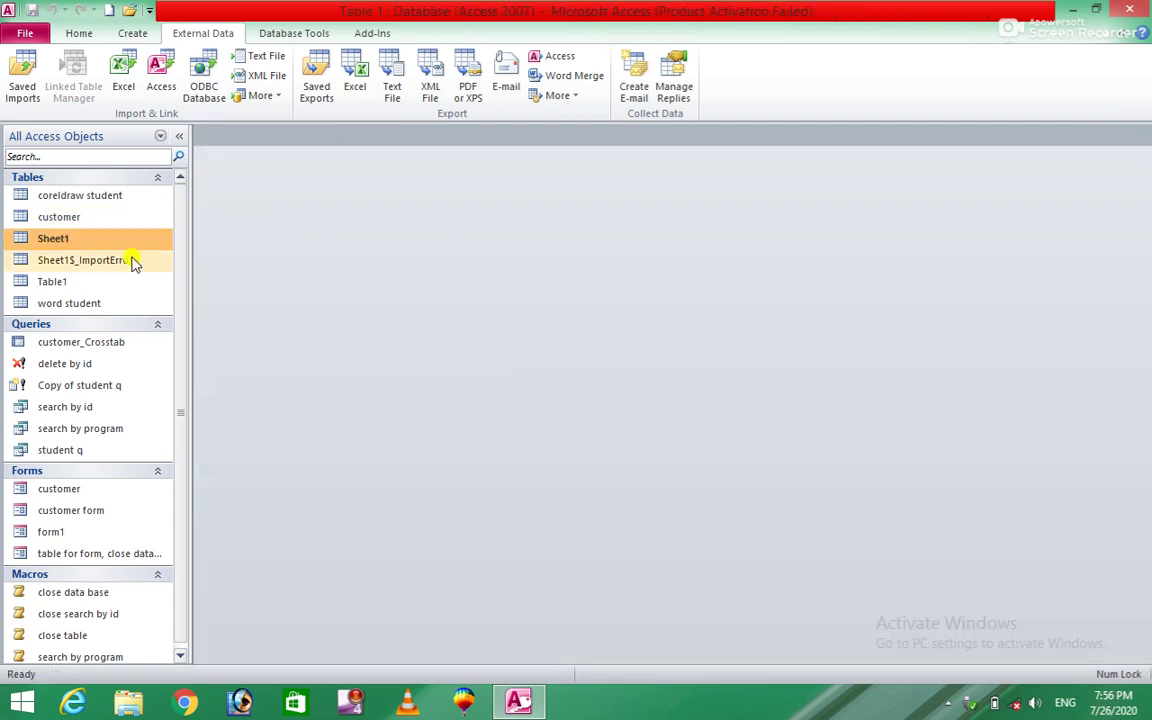
Delete the Sheet1 and Sheet1$_ImportErrors tables from the database
right_click(83, 232)
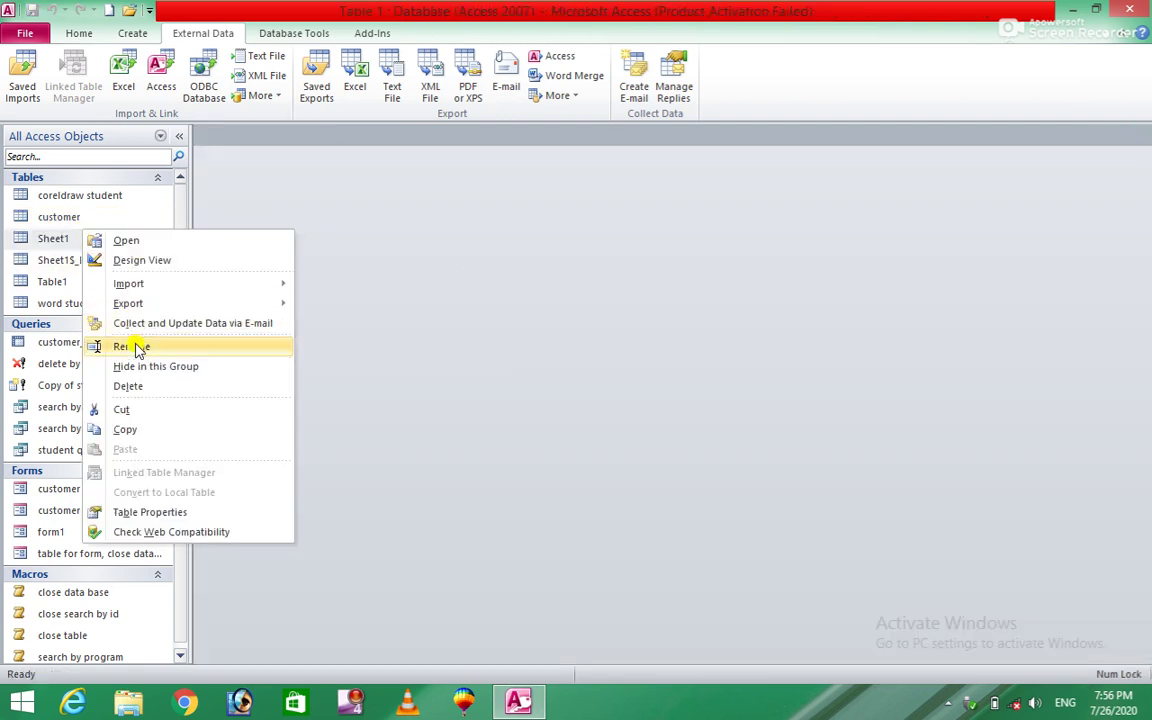
left_click(135, 385)
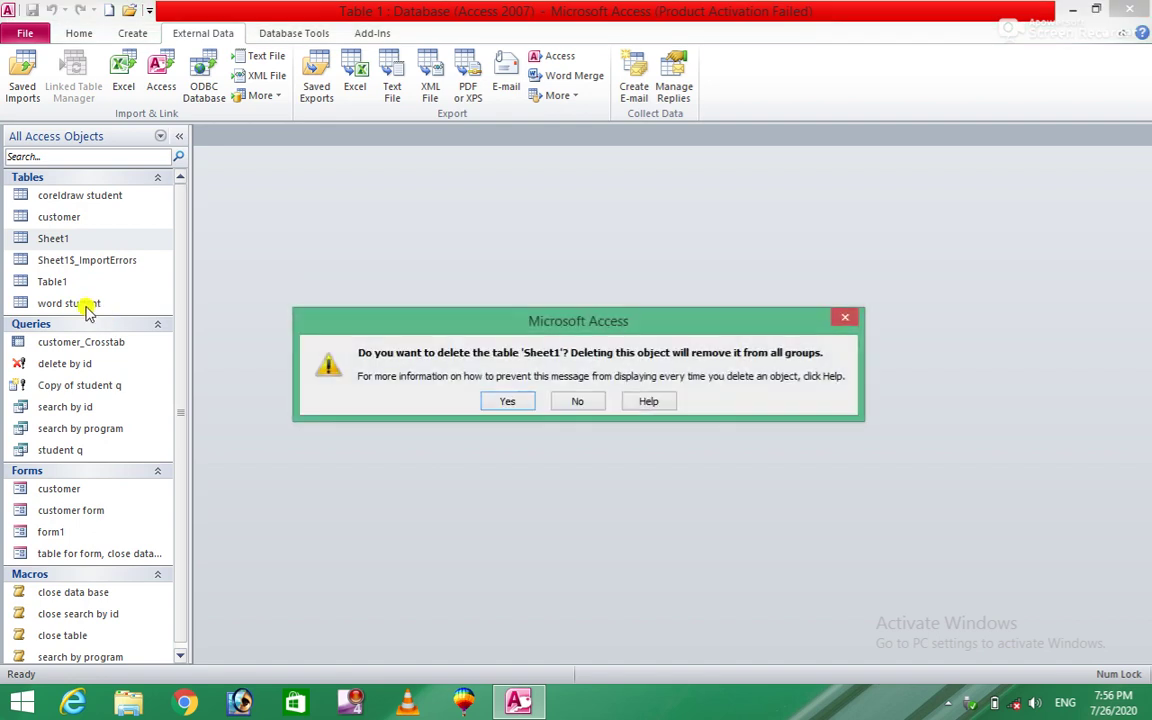
left_click(504, 402)
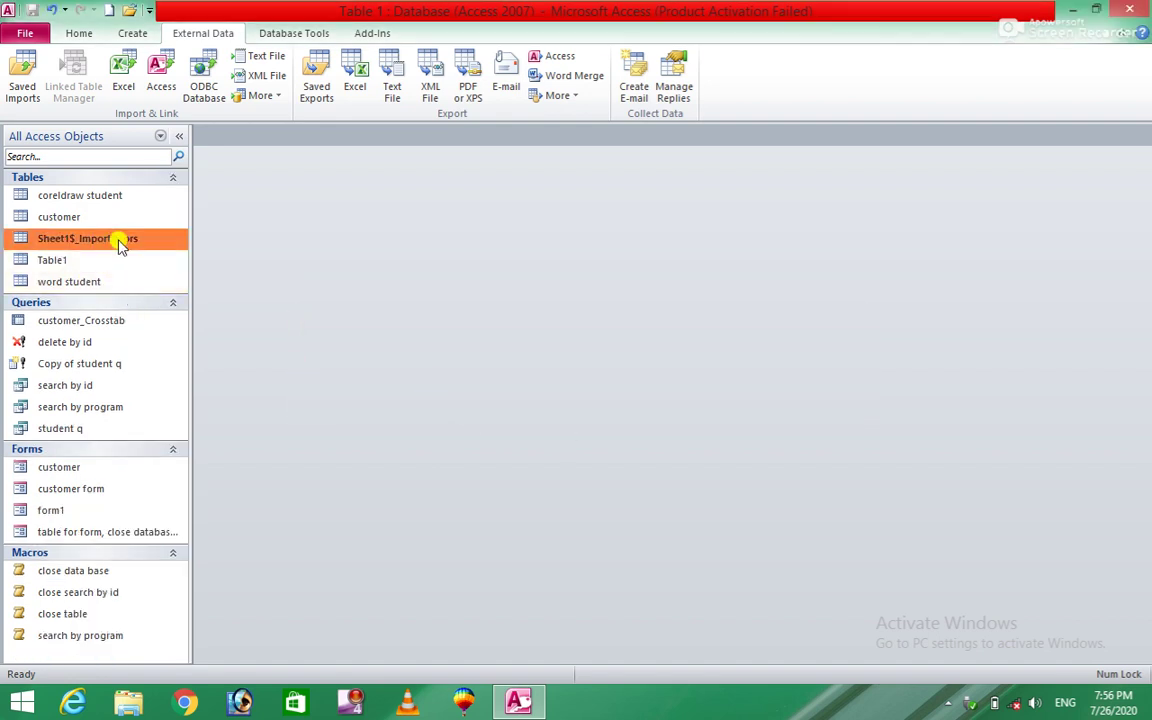
right_click(117, 241)
left_click(183, 396)
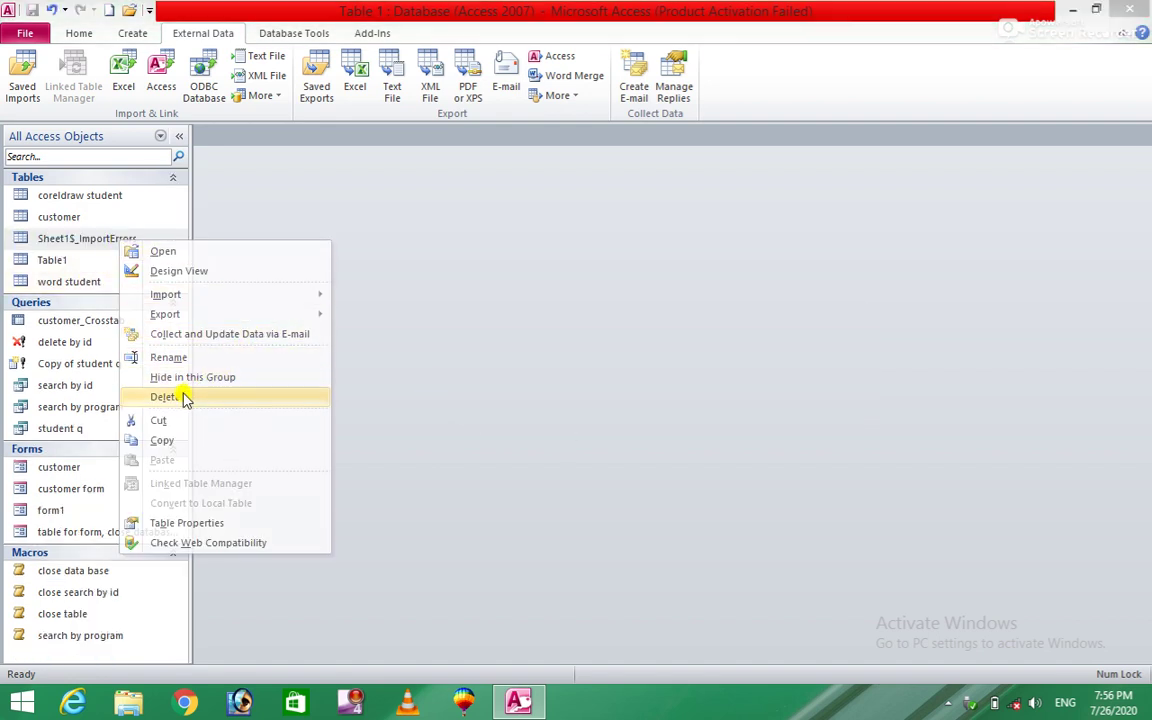
left_click(491, 402)
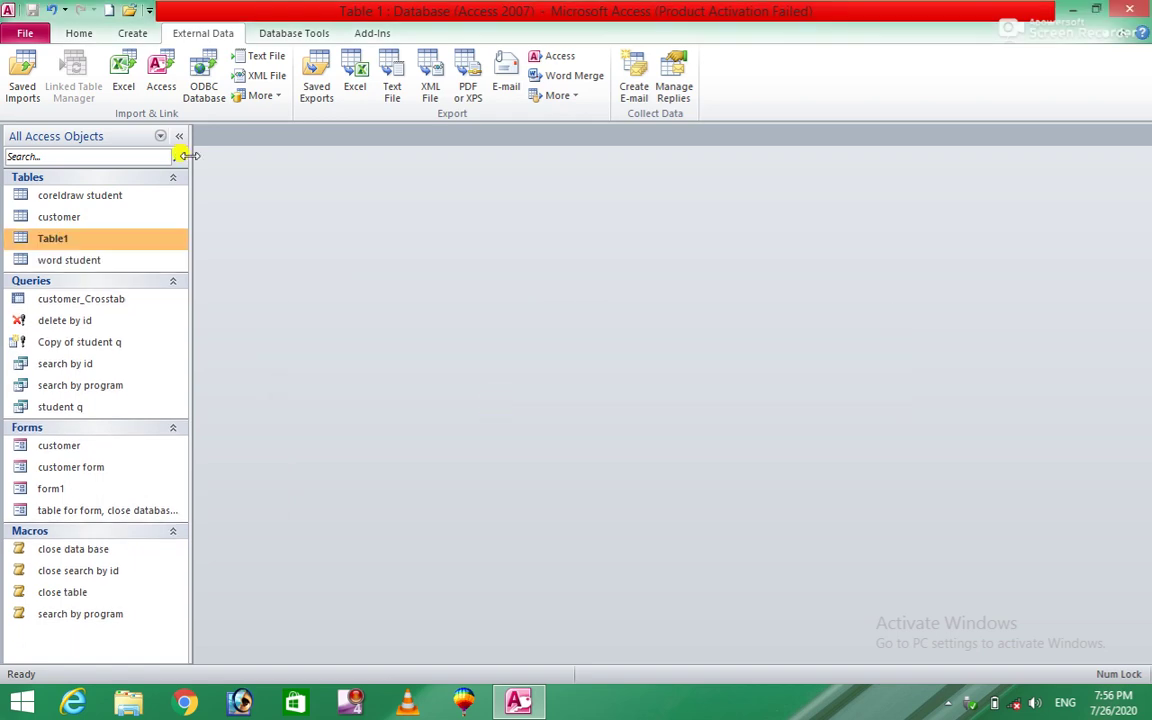
Start importing objects from the Access database abc.accdb on the Desktop into the current database
left_click(162, 78)
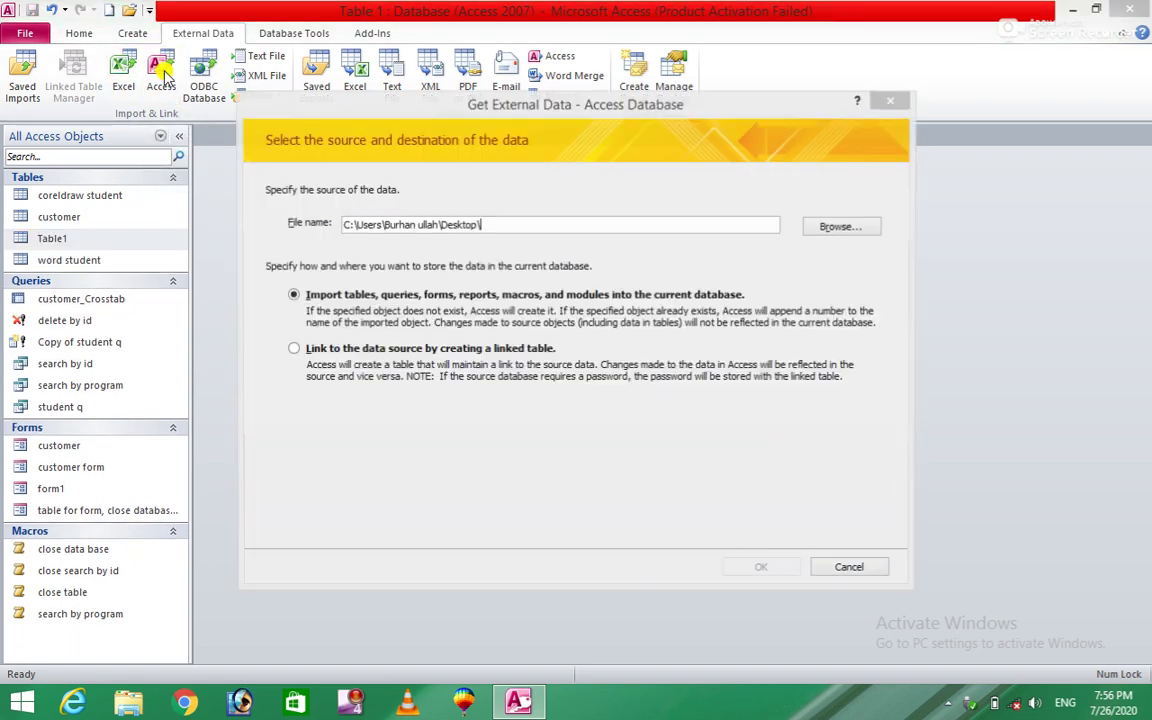
left_click(845, 227)
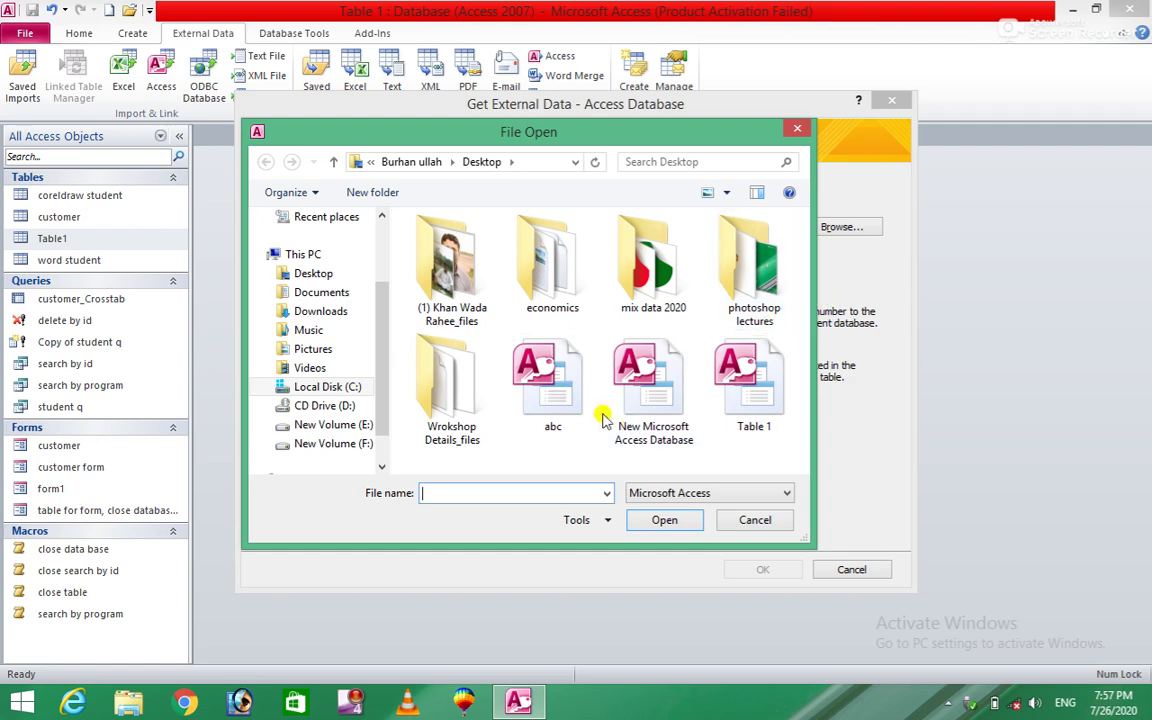
left_click(555, 387)
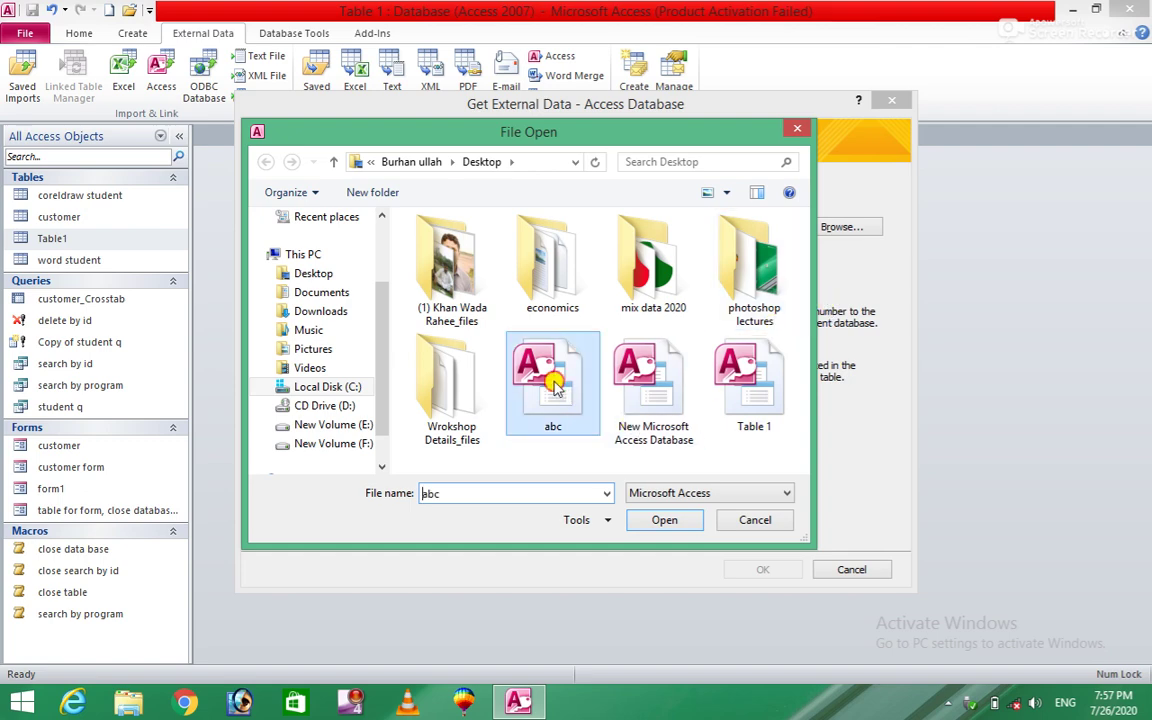
left_click(674, 524)
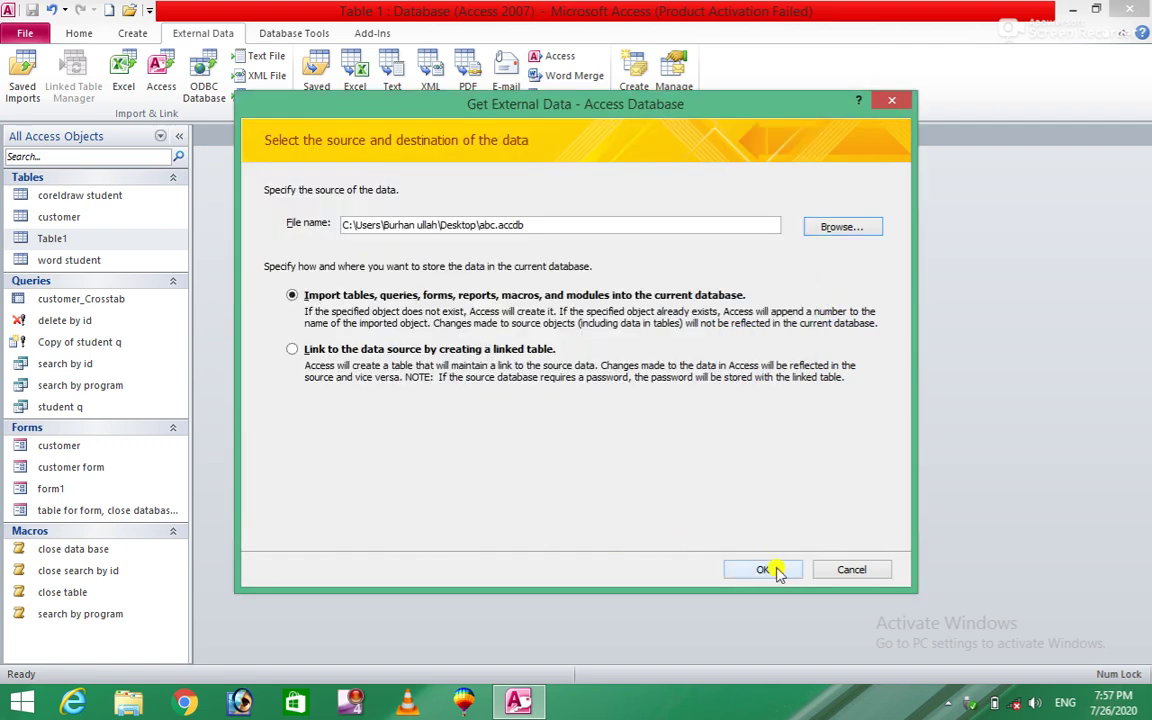
left_click(776, 570)
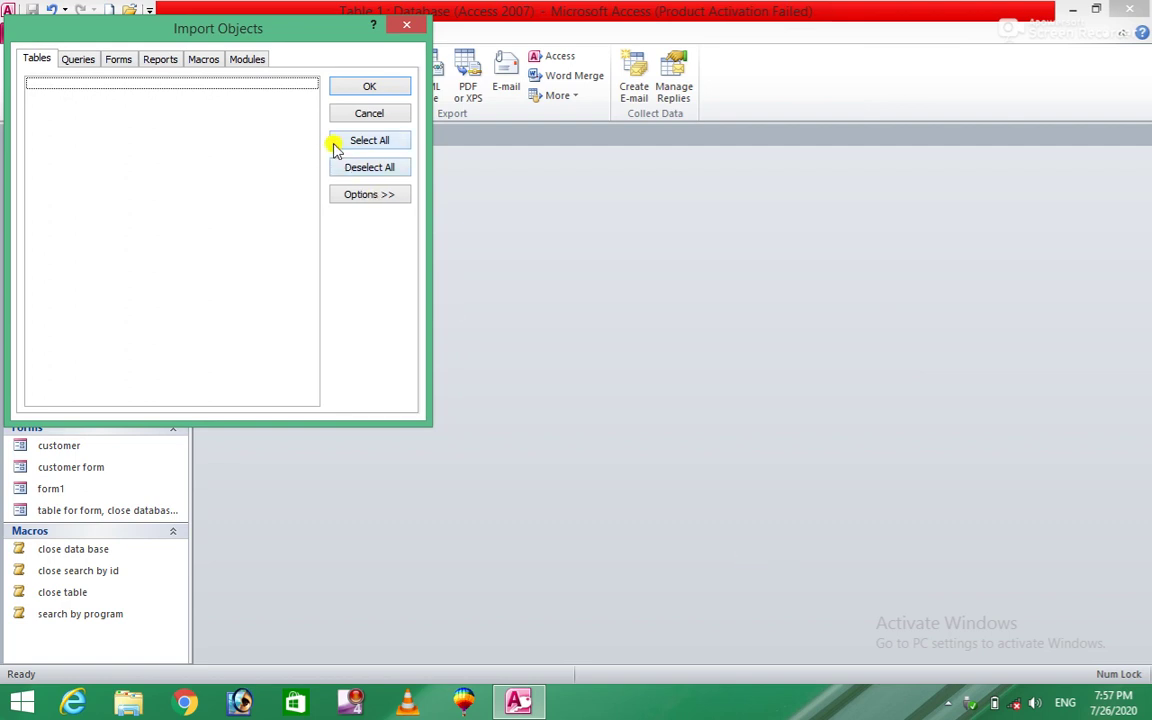
Check the source database's queries, forms, reports, macros, modules and tables for importable objects, and finish the import without selecting any
left_click(78, 60)
left_click(118, 60)
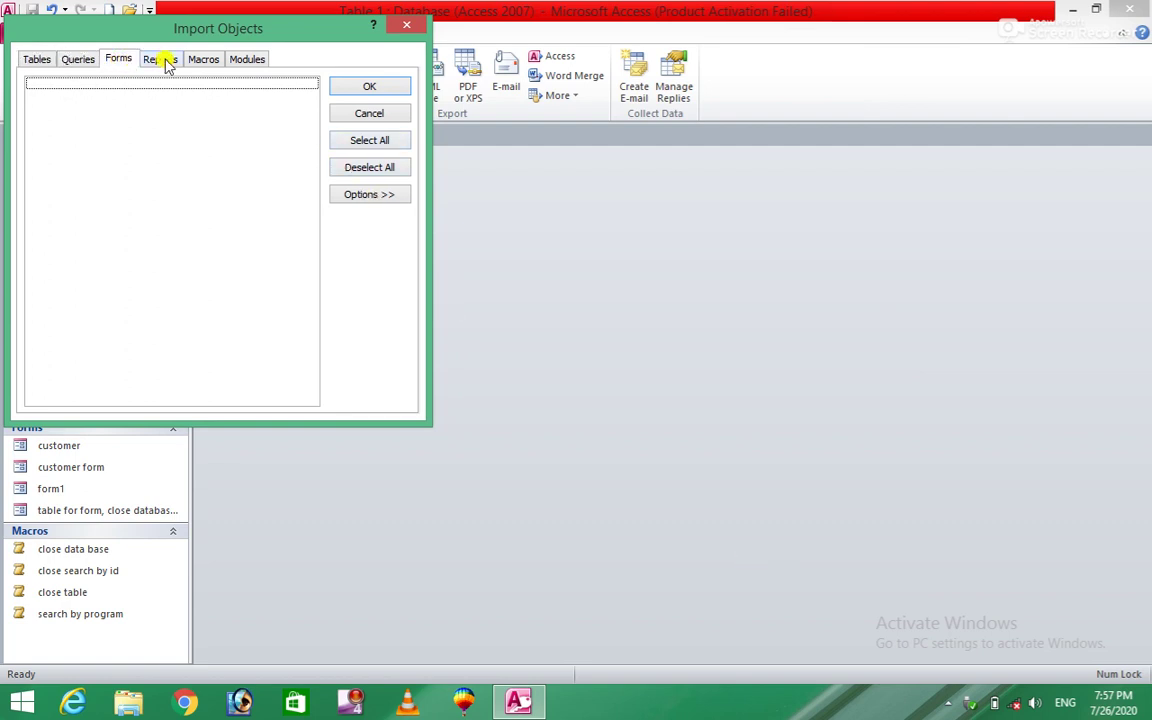
left_click(163, 60)
left_click(203, 60)
left_click(248, 59)
left_click(38, 58)
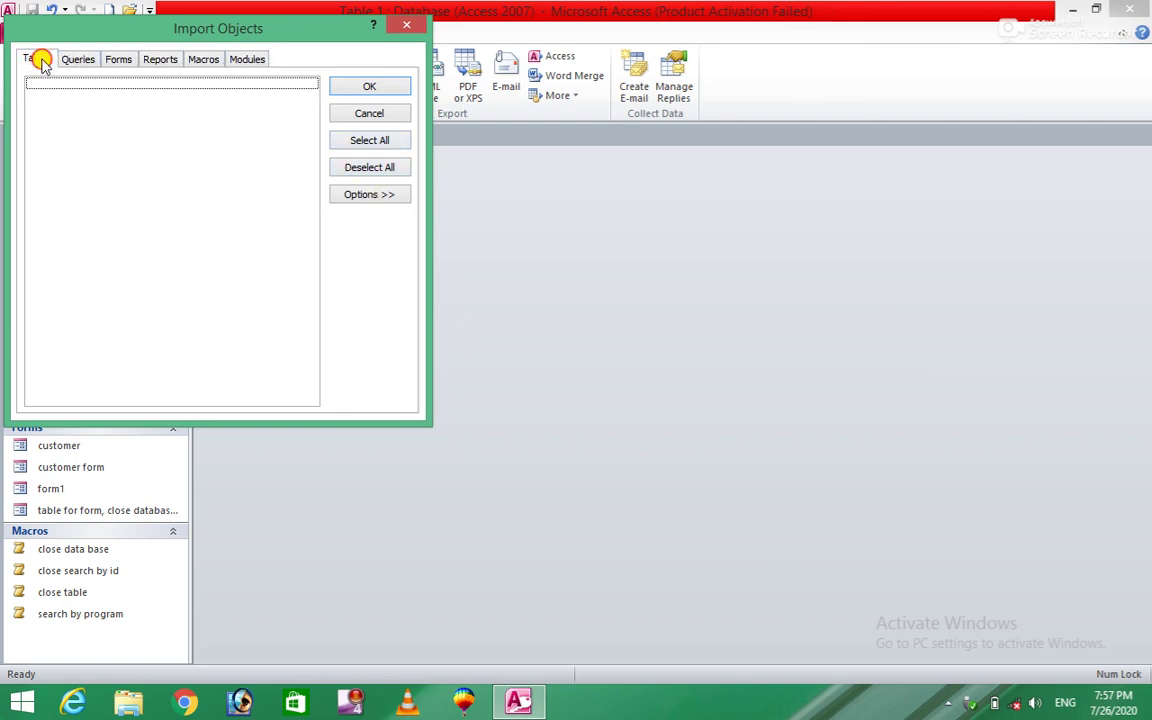
left_click(368, 87)
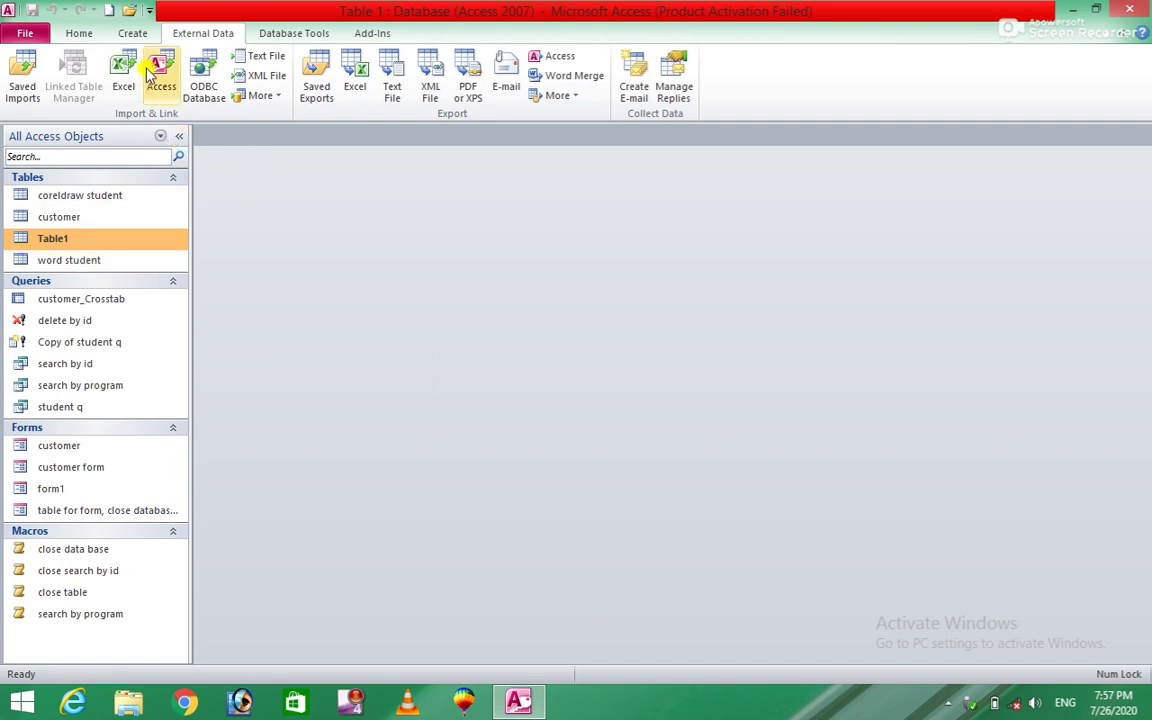
Open the database relationships layout and add Table1 and the customer table to it
left_click(286, 36)
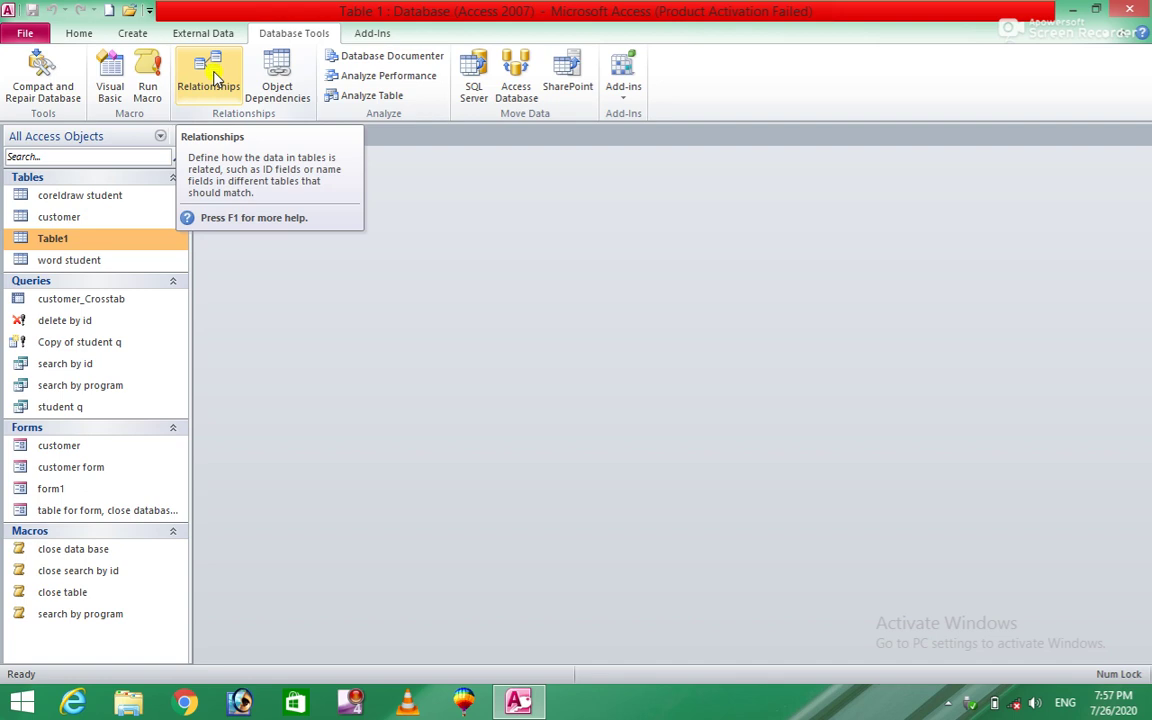
left_click(222, 98)
left_click(222, 86)
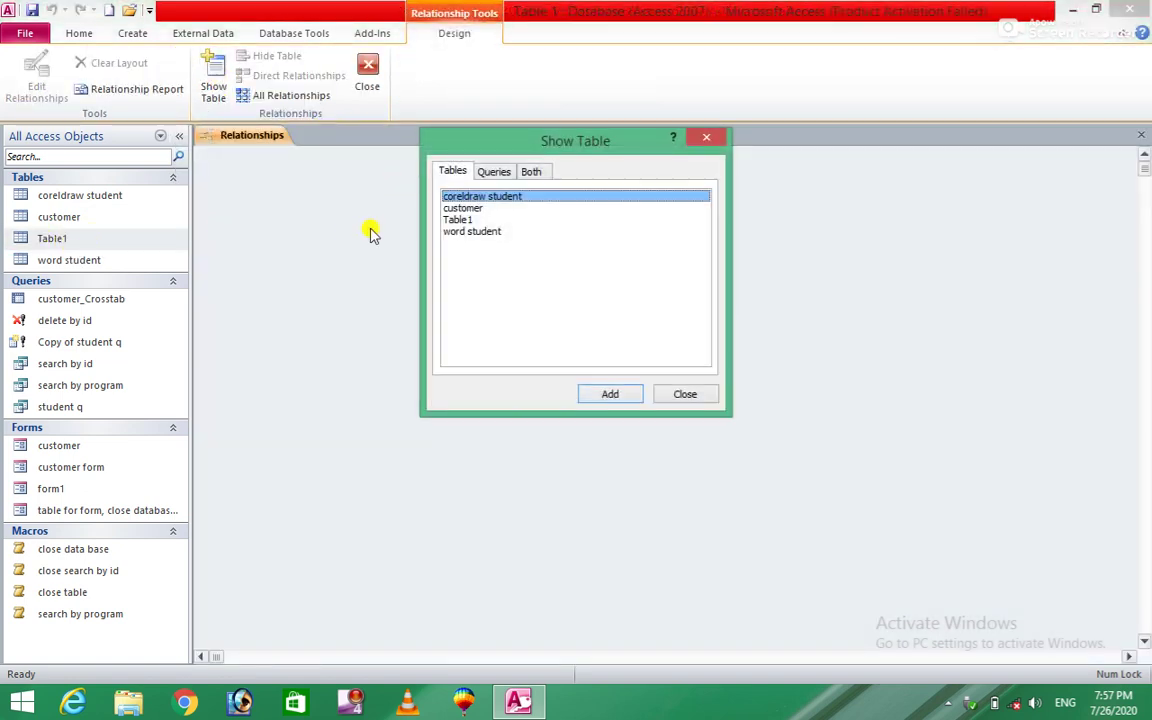
left_click(457, 219)
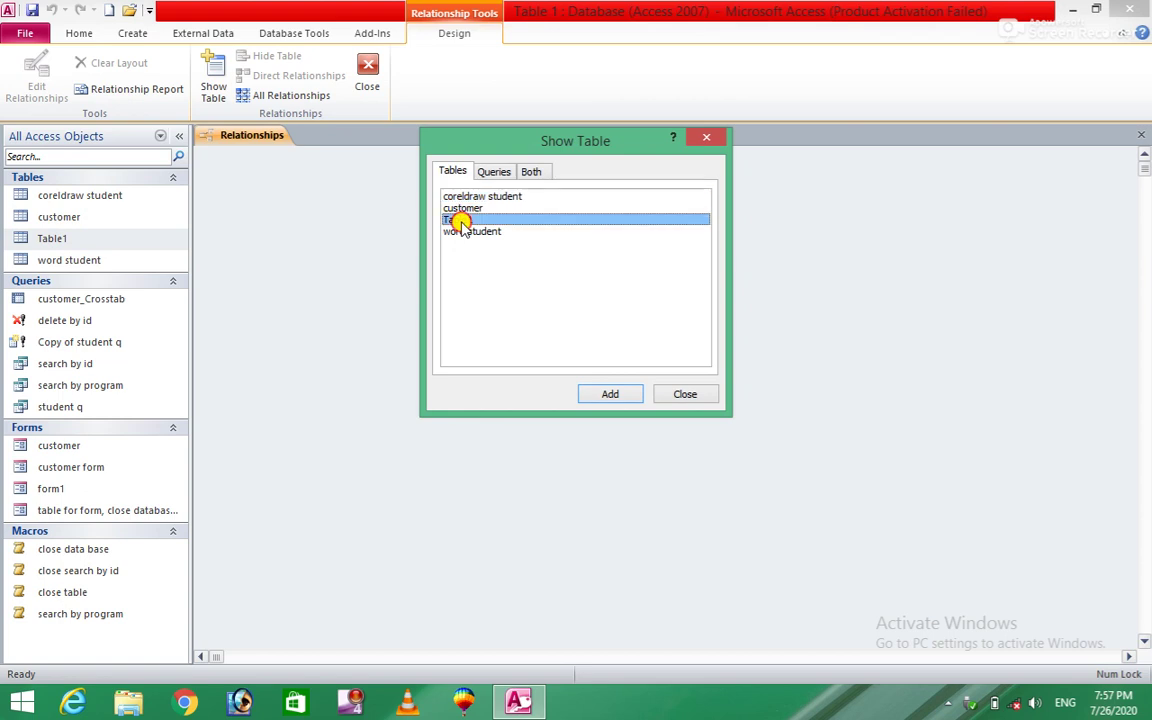
left_click(608, 395)
left_click(468, 209)
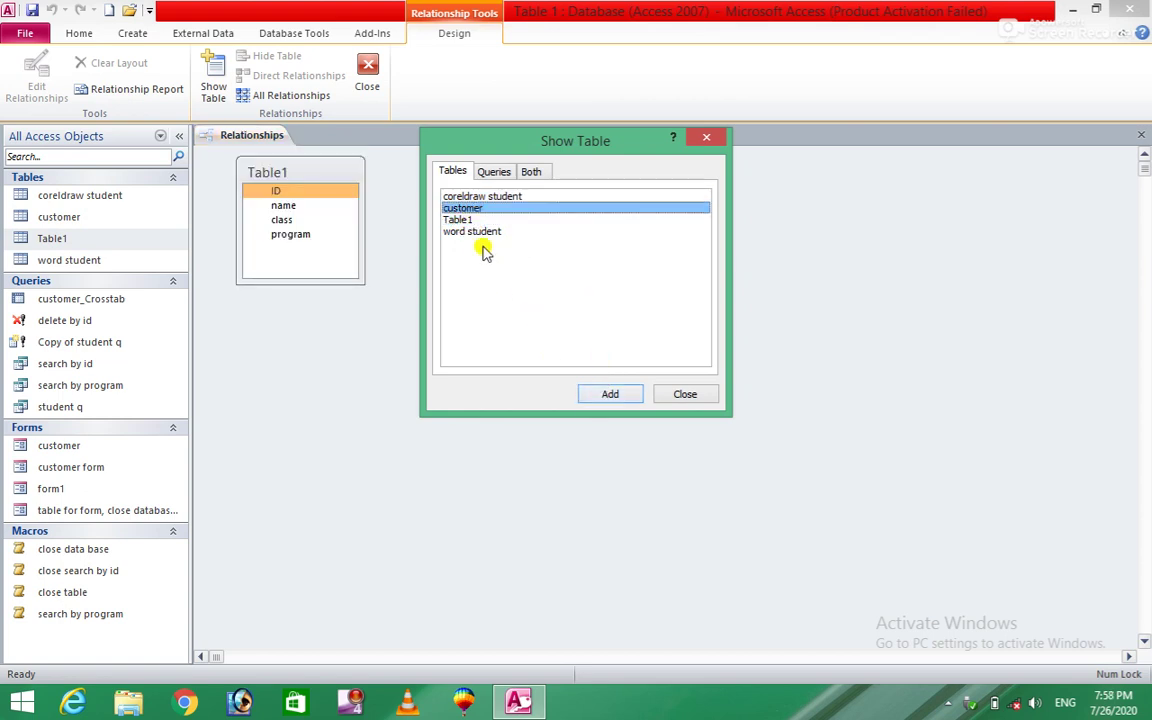
left_click(612, 395)
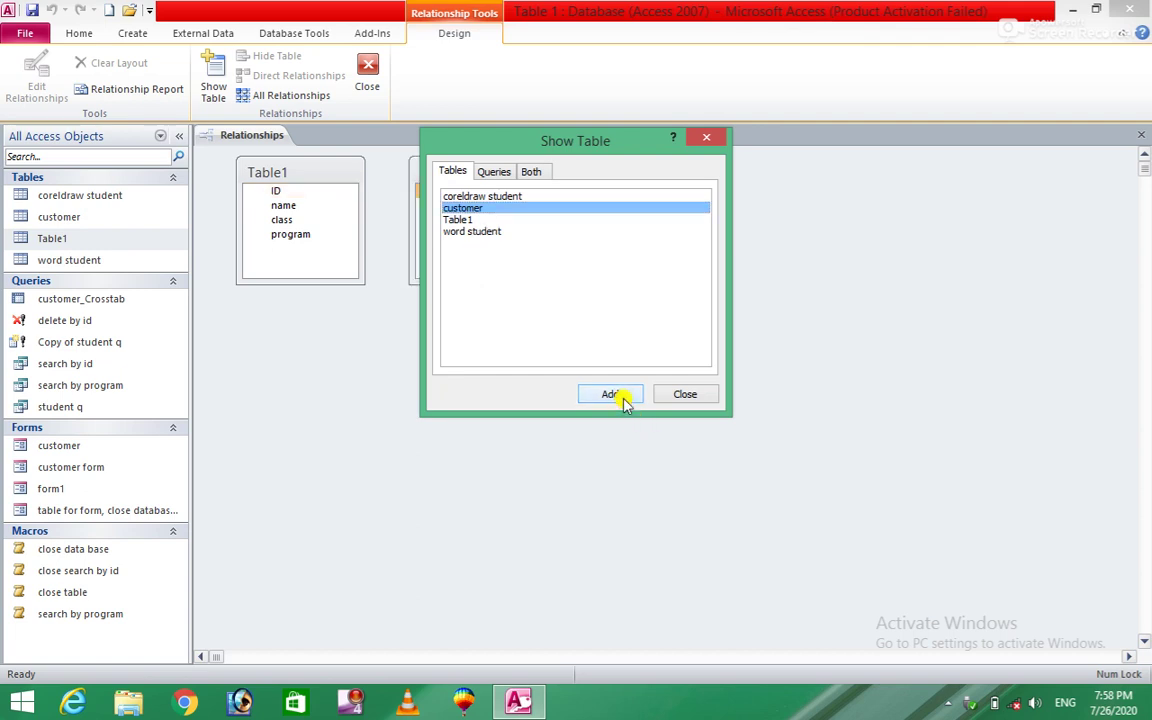
left_click(685, 395)
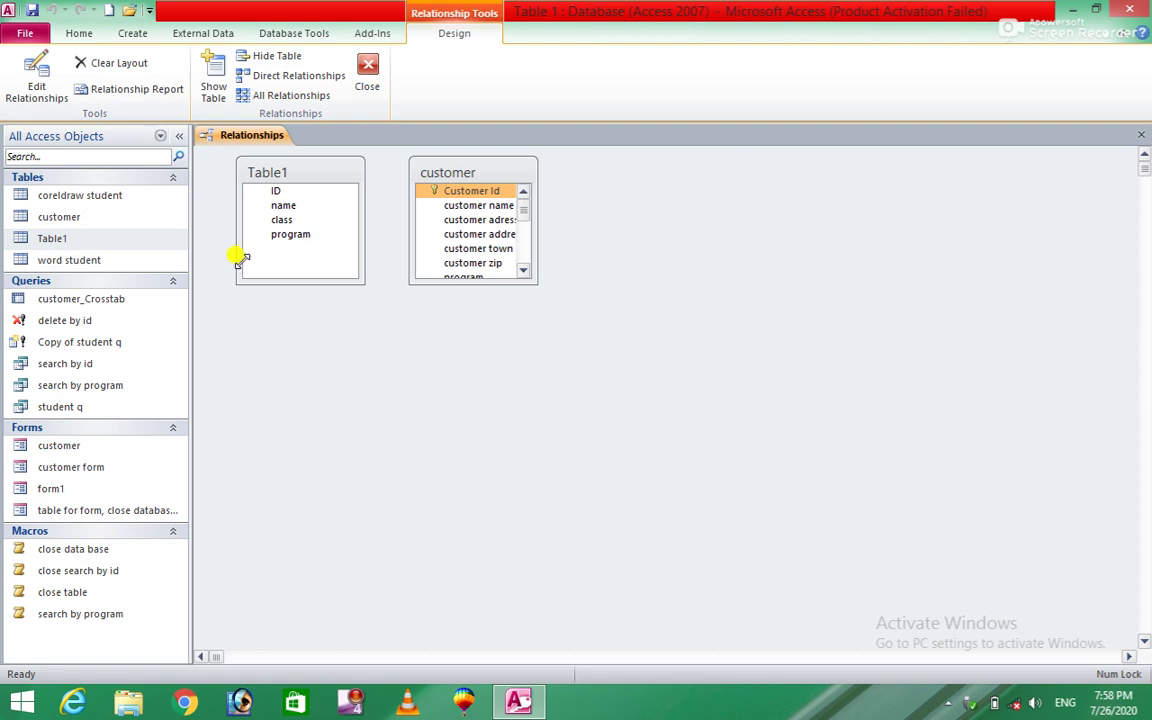
Check the ID field of Table1 and the Customer Id field of customer, and examine the records in Table1
left_click(271, 192)
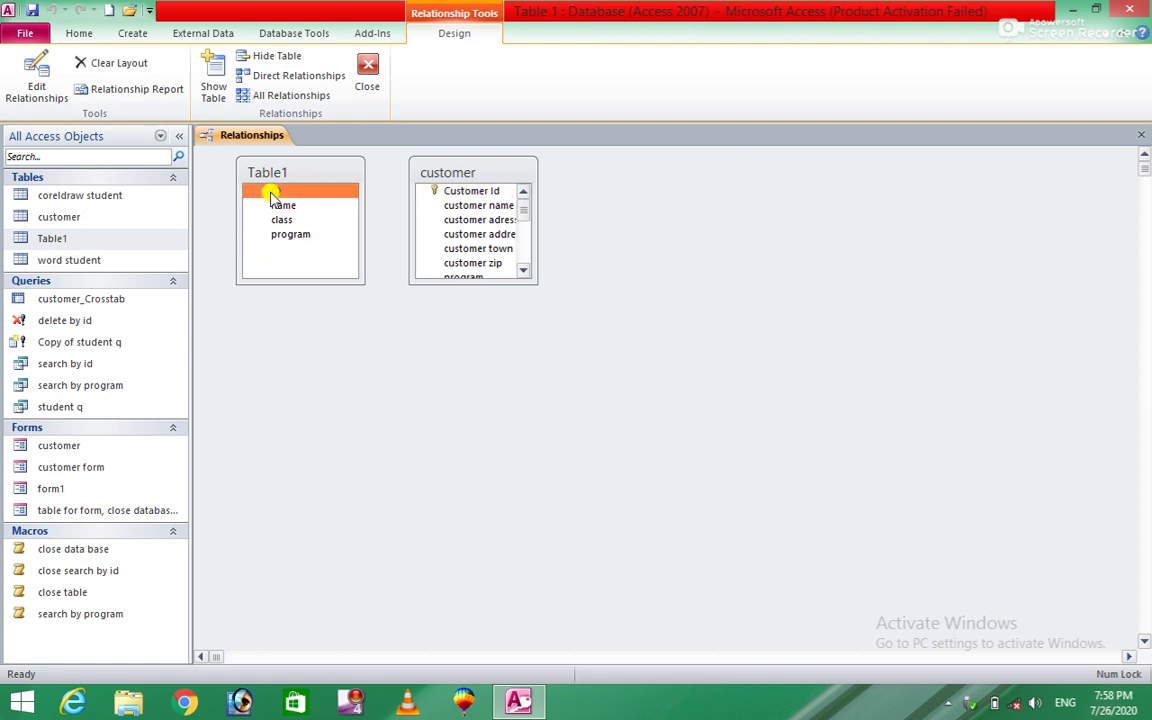
left_click_drag(480, 190, 363, 113)
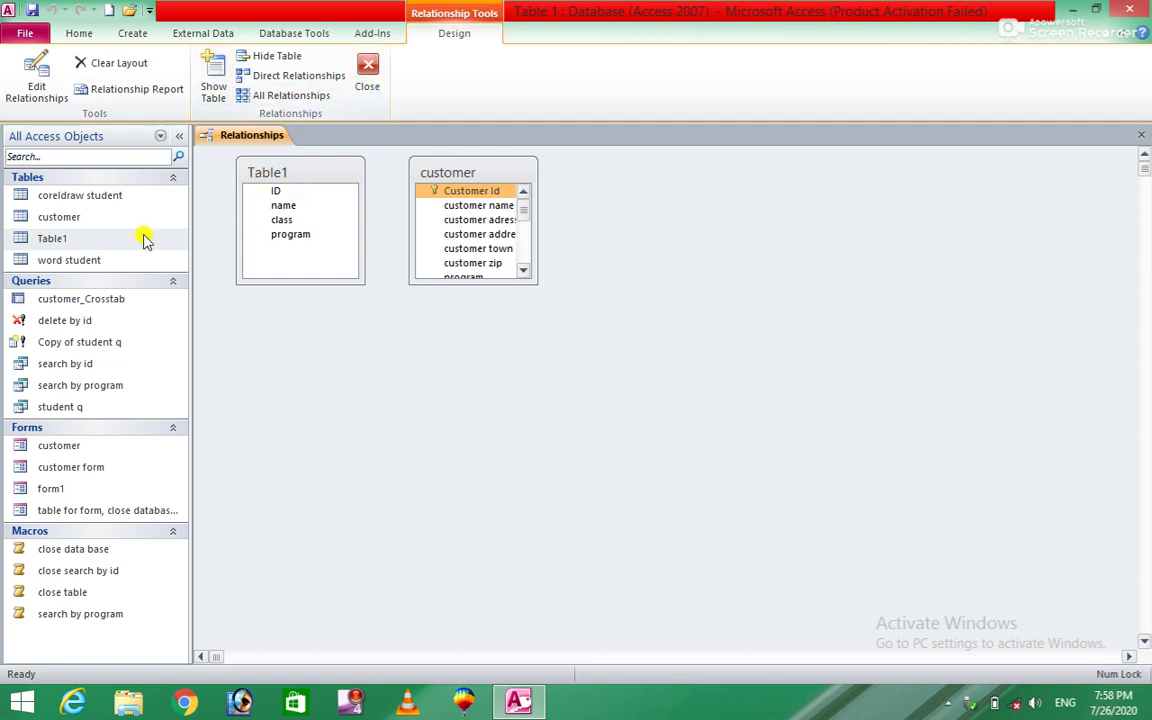
double_click(50, 238)
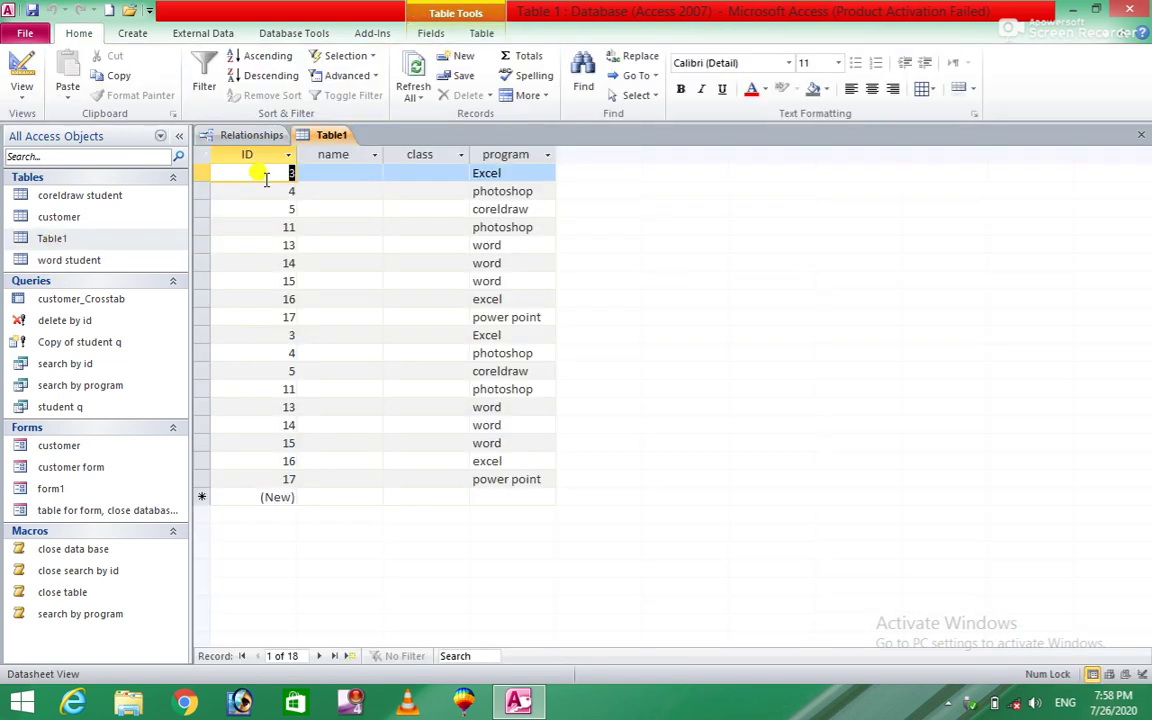
left_click(200, 158)
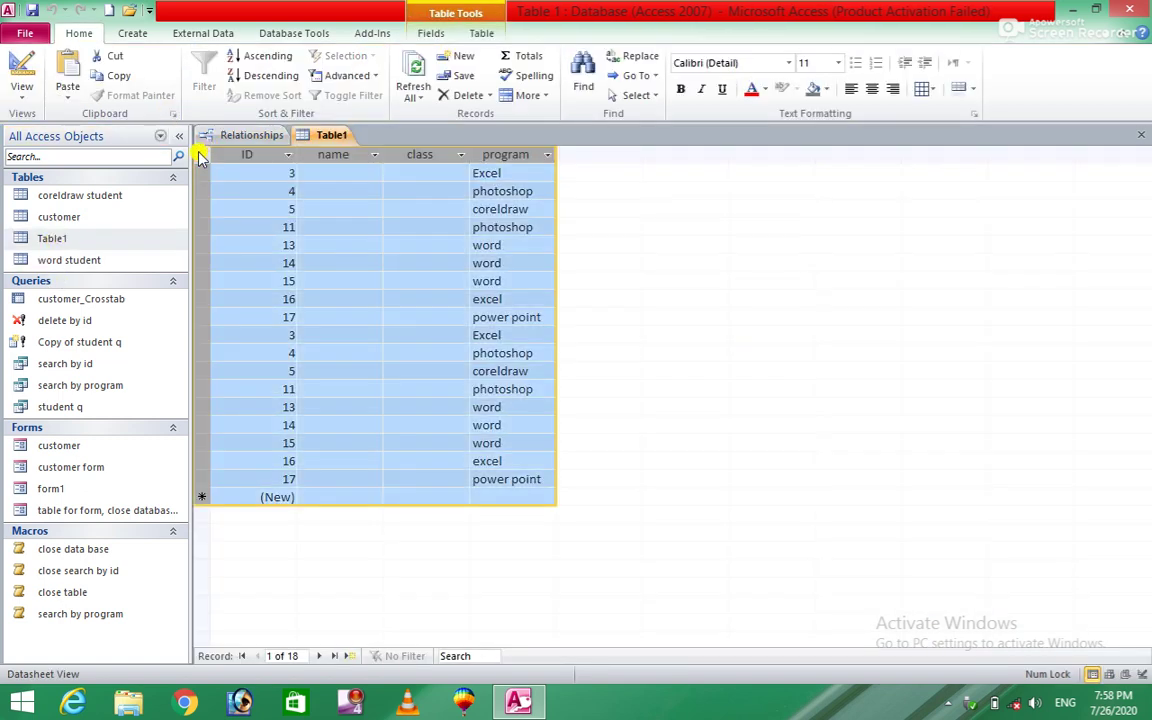
left_click(334, 281)
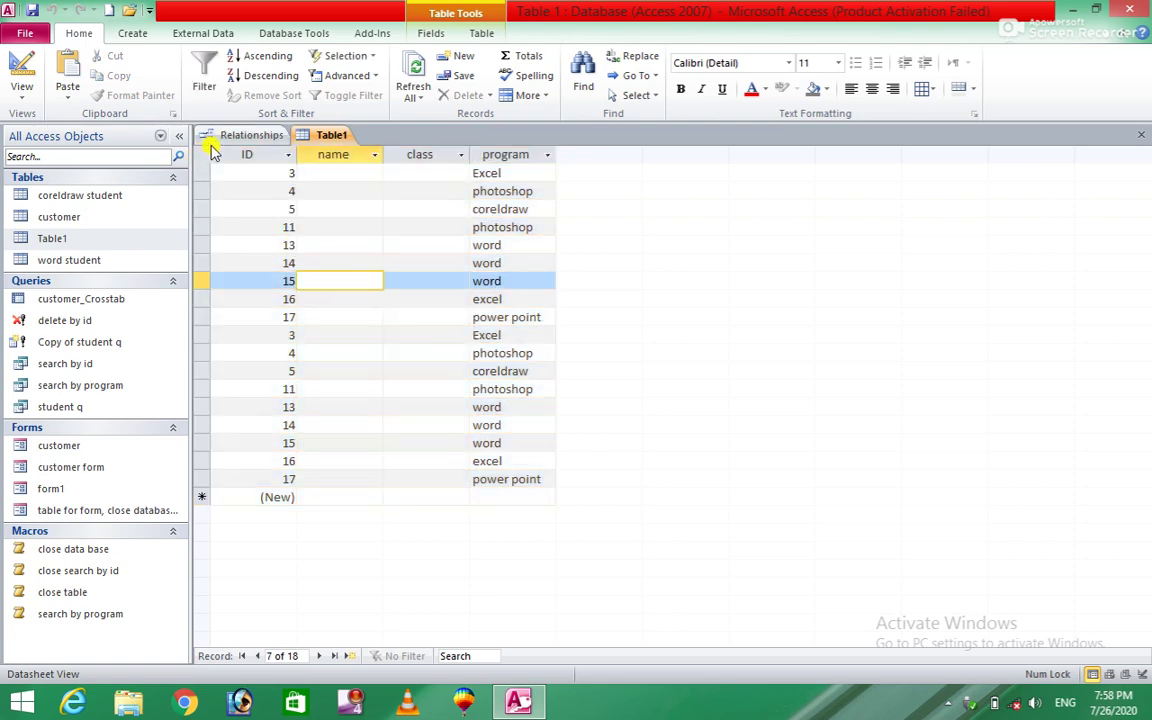
left_click(140, 34)
left_click(205, 33)
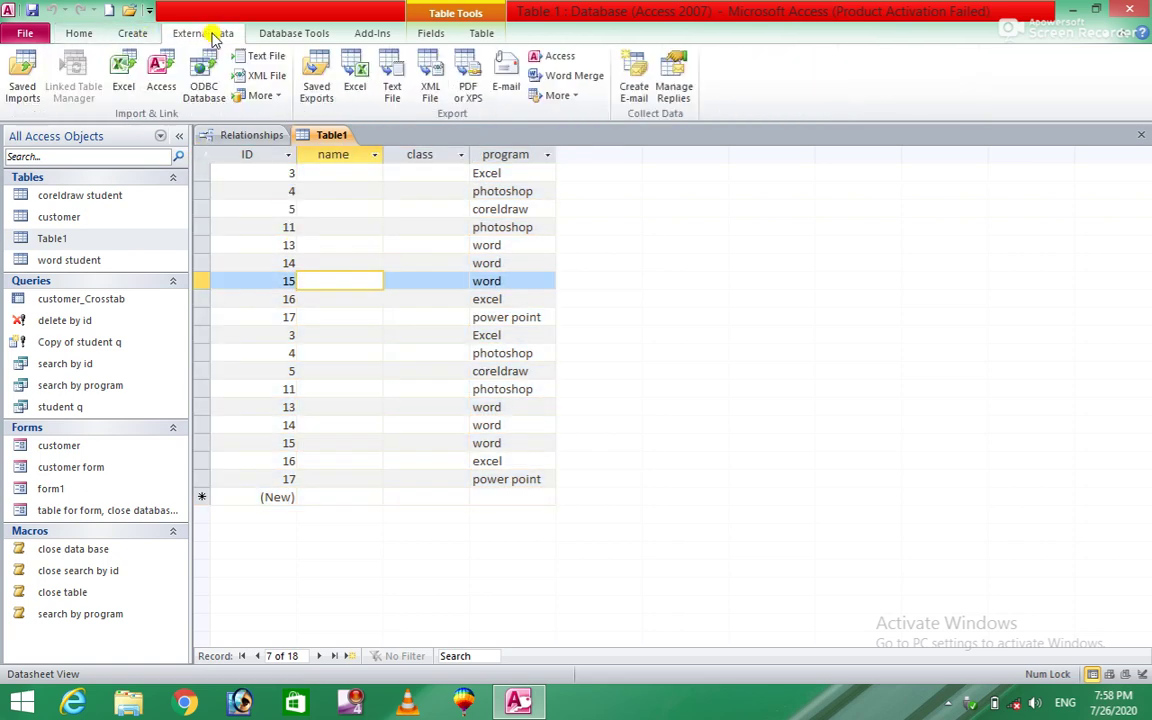
left_click(280, 33)
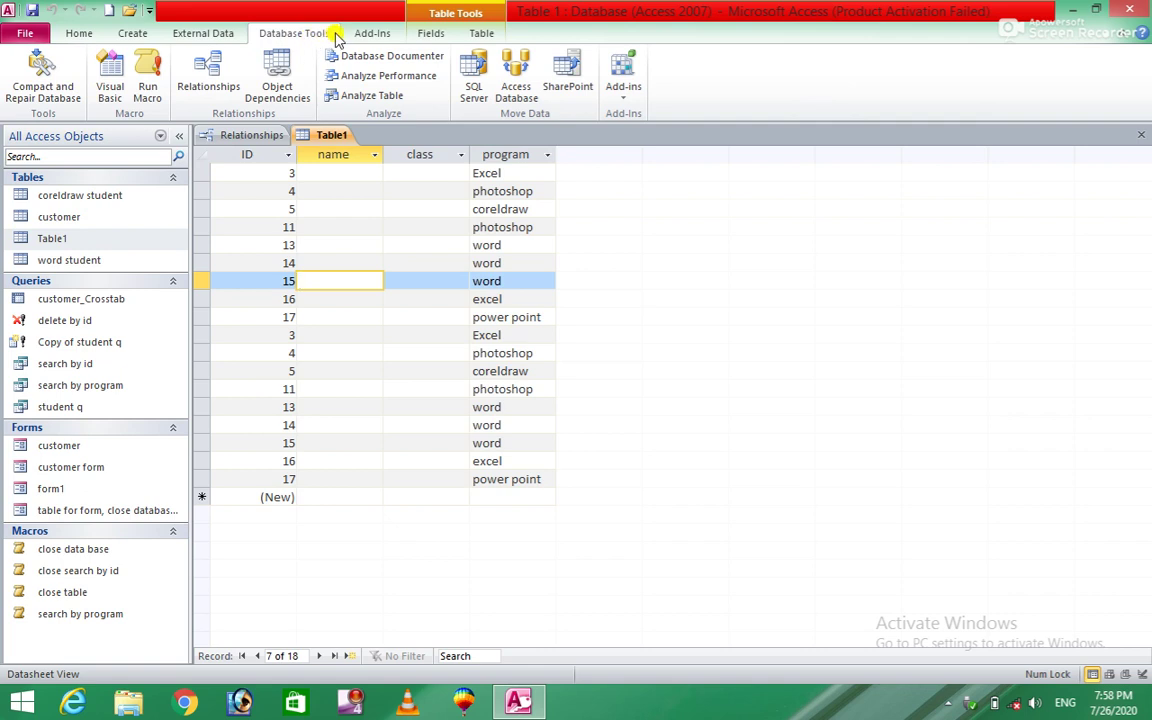
left_click(362, 33)
left_click(424, 35)
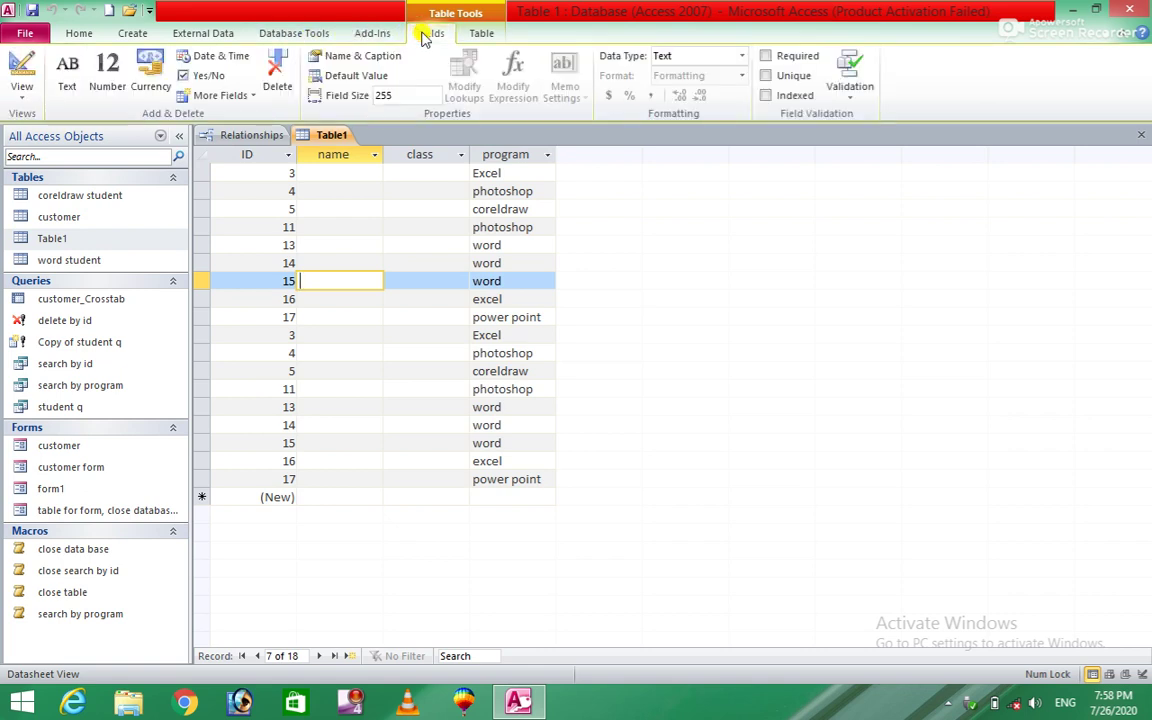
left_click(481, 35)
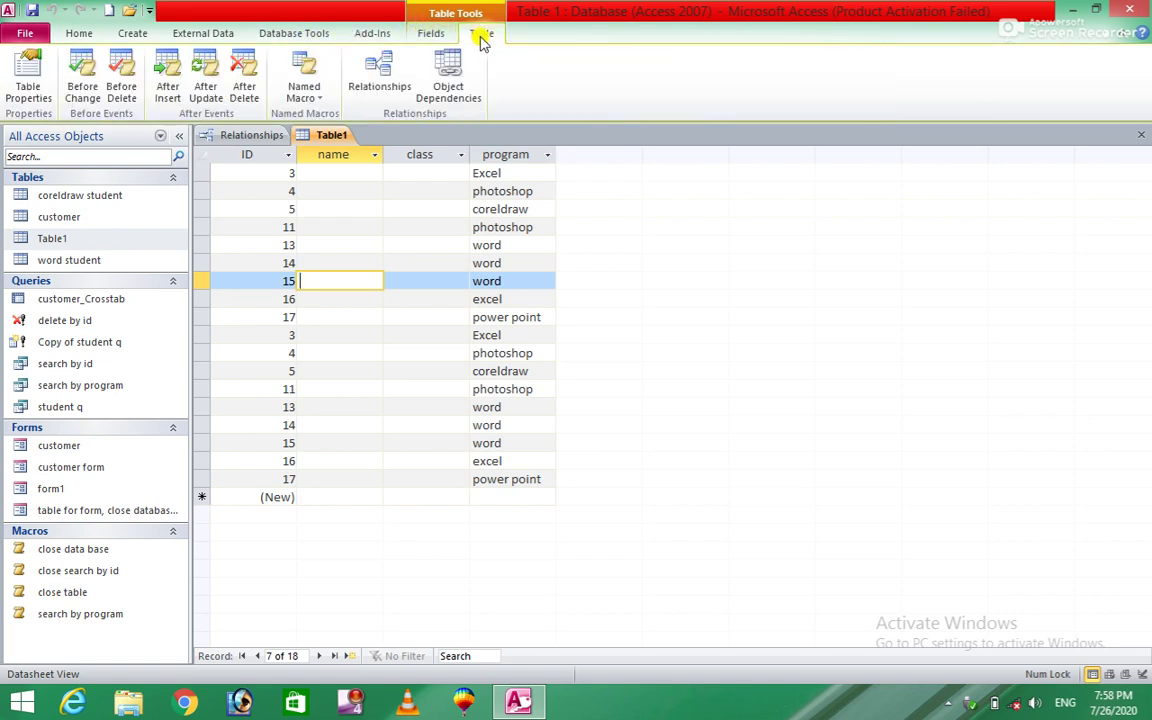
left_click(78, 33)
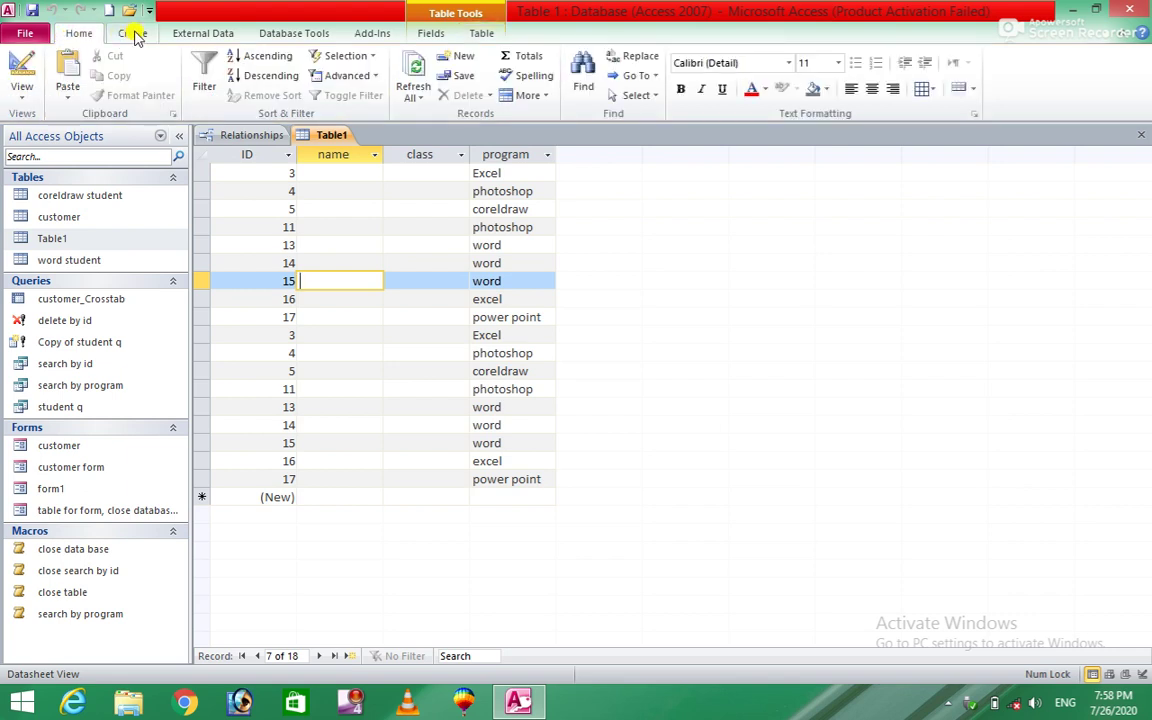
left_click(133, 33)
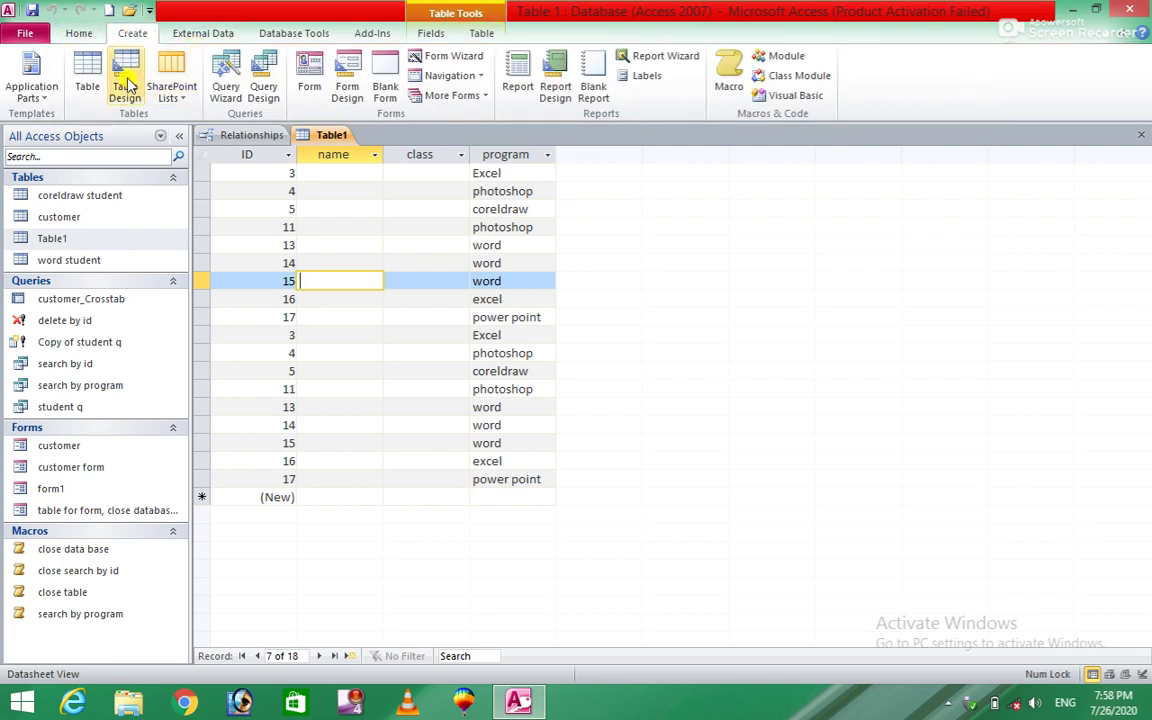
left_click(190, 37)
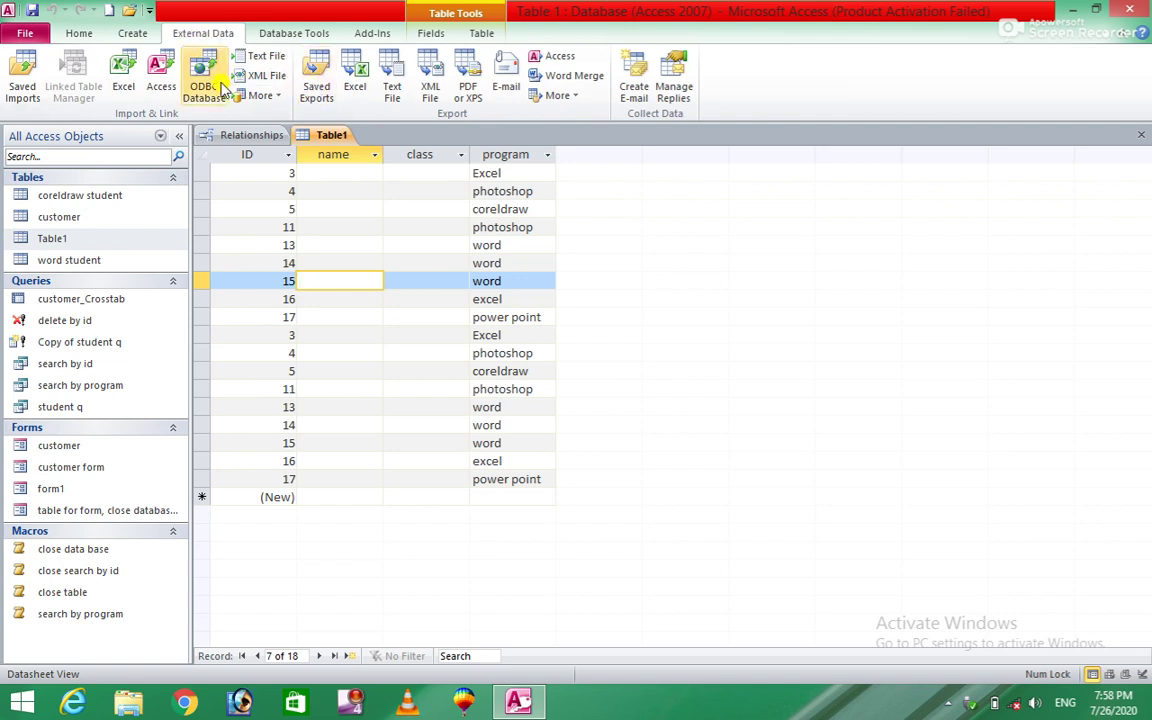
left_click(293, 33)
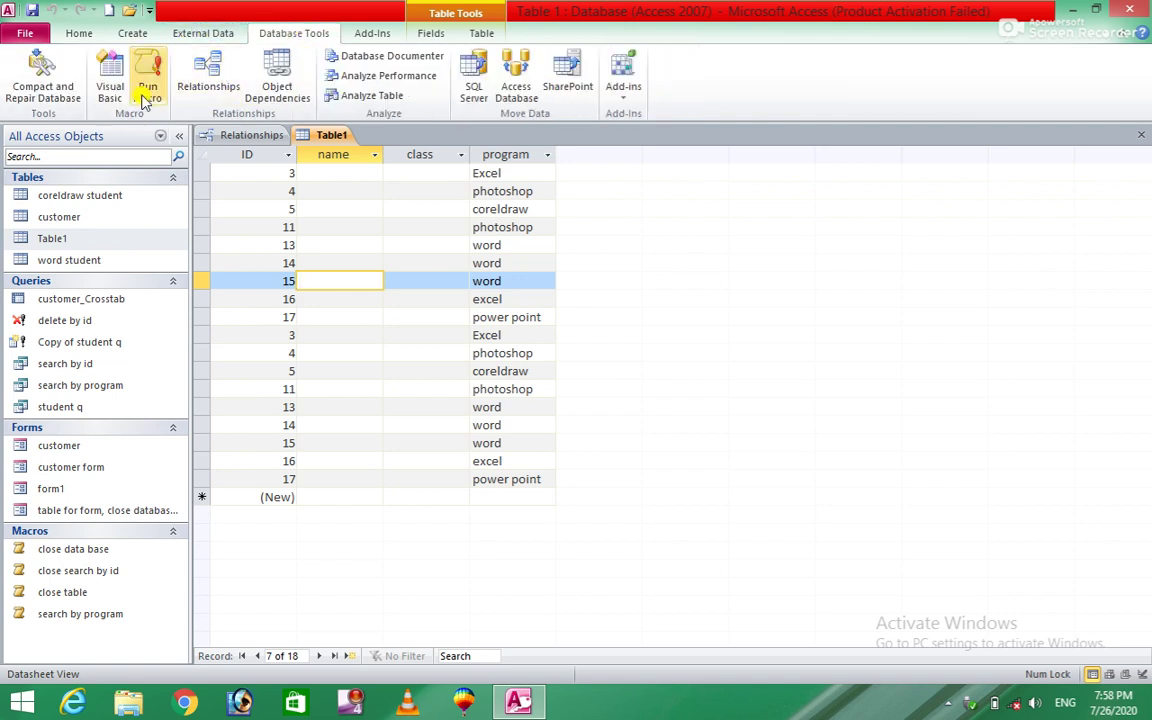
left_click(368, 32)
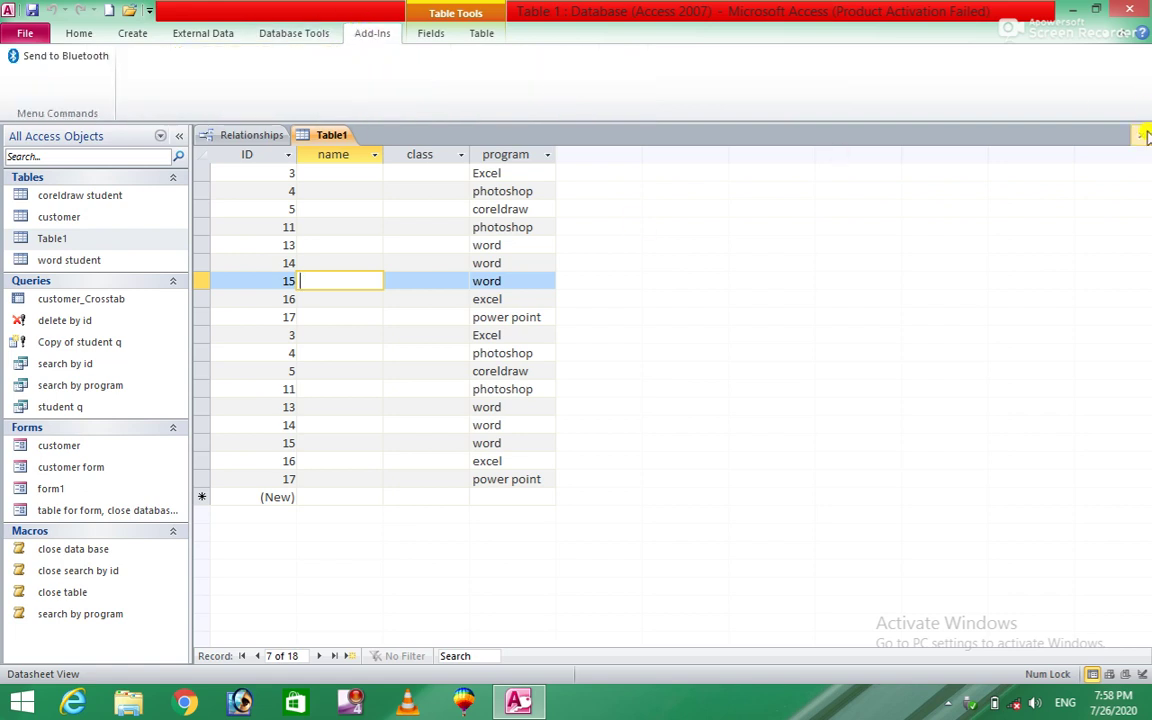
Close Table1 and the relationships layout, discarding the layout changes
key("ctrl+w")
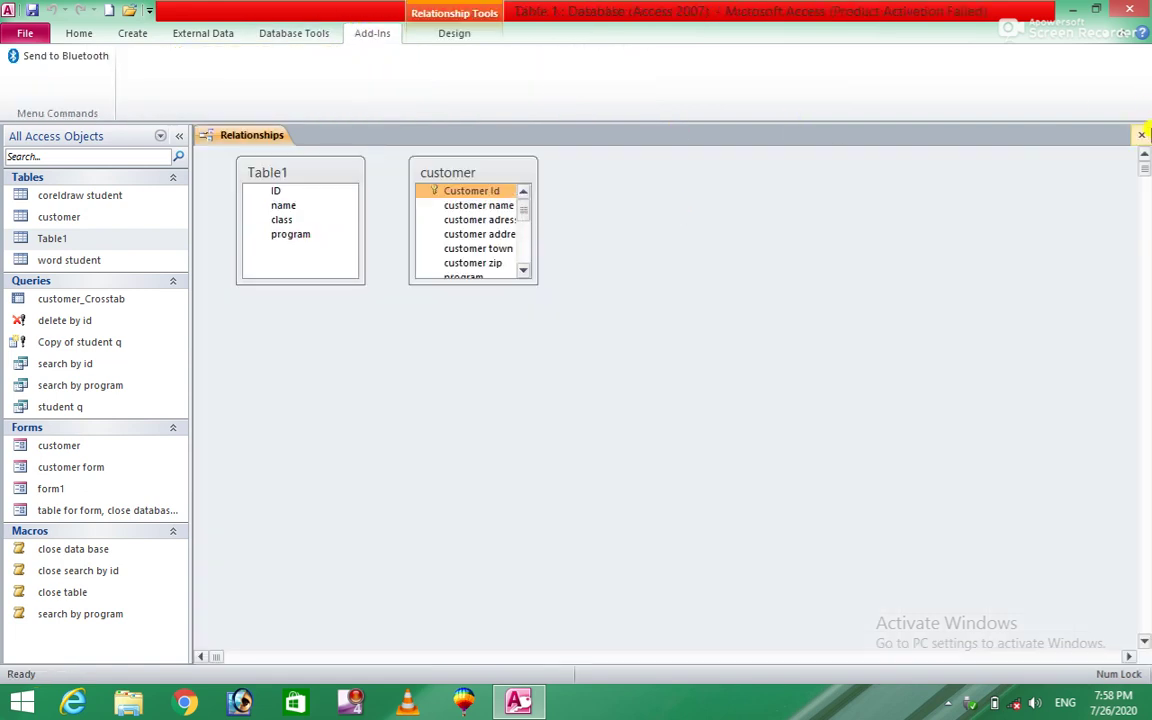
key("ctrl+w")
left_click(593, 397)
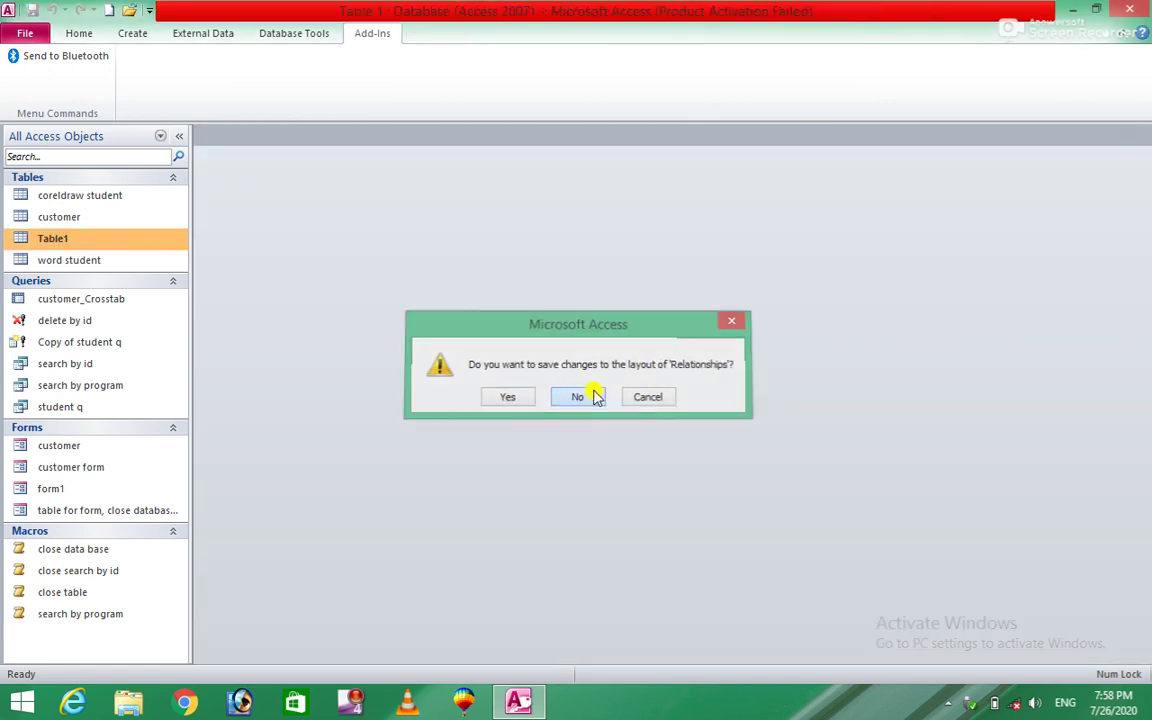
Open Table1 in Design View, set the ID field as the primary key, and hide the property sheet
right_click(162, 246)
left_click(224, 276)
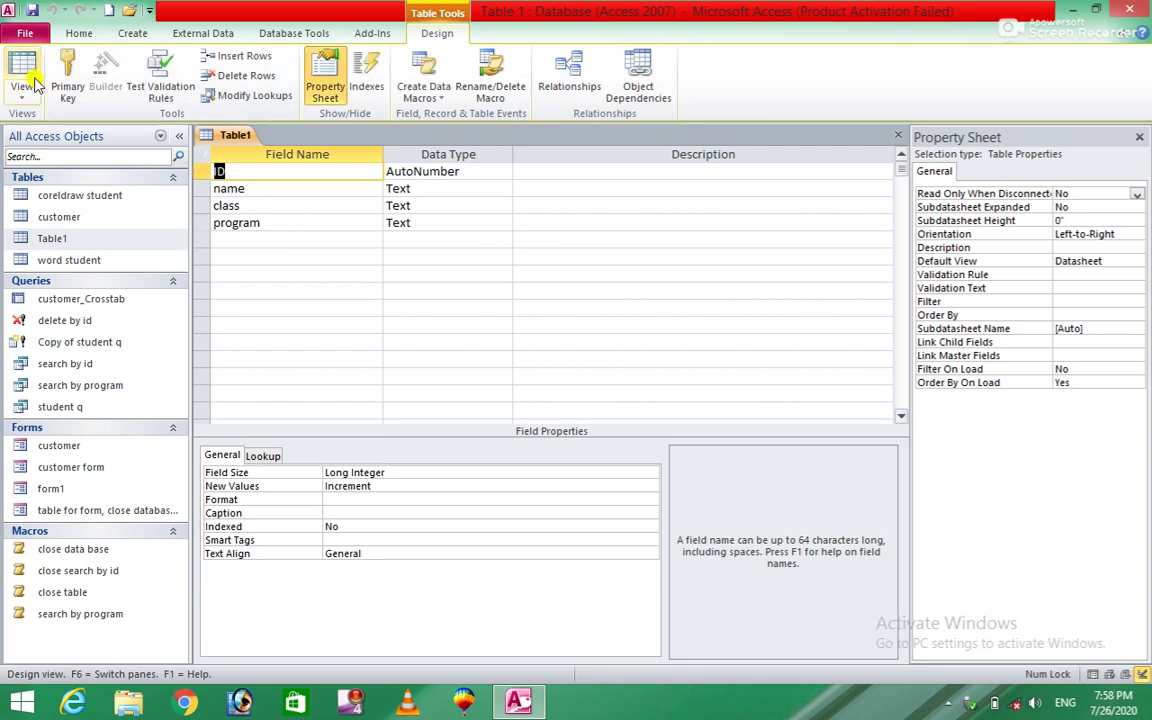
left_click(67, 68)
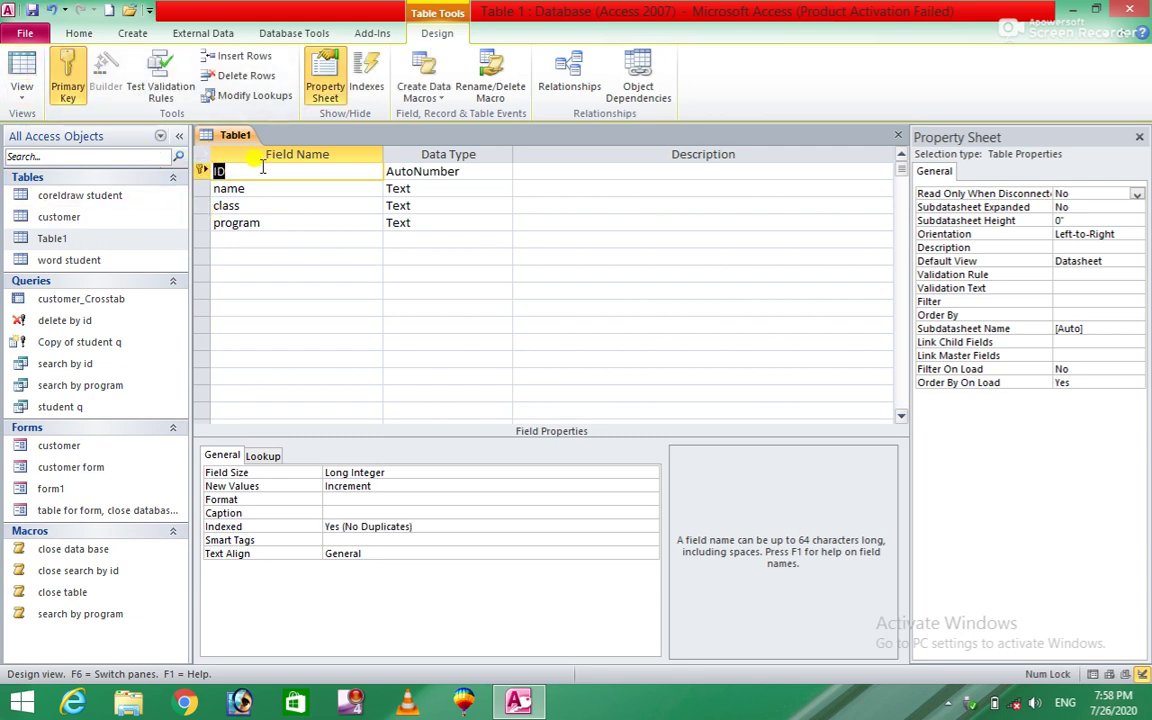
left_click(1138, 139)
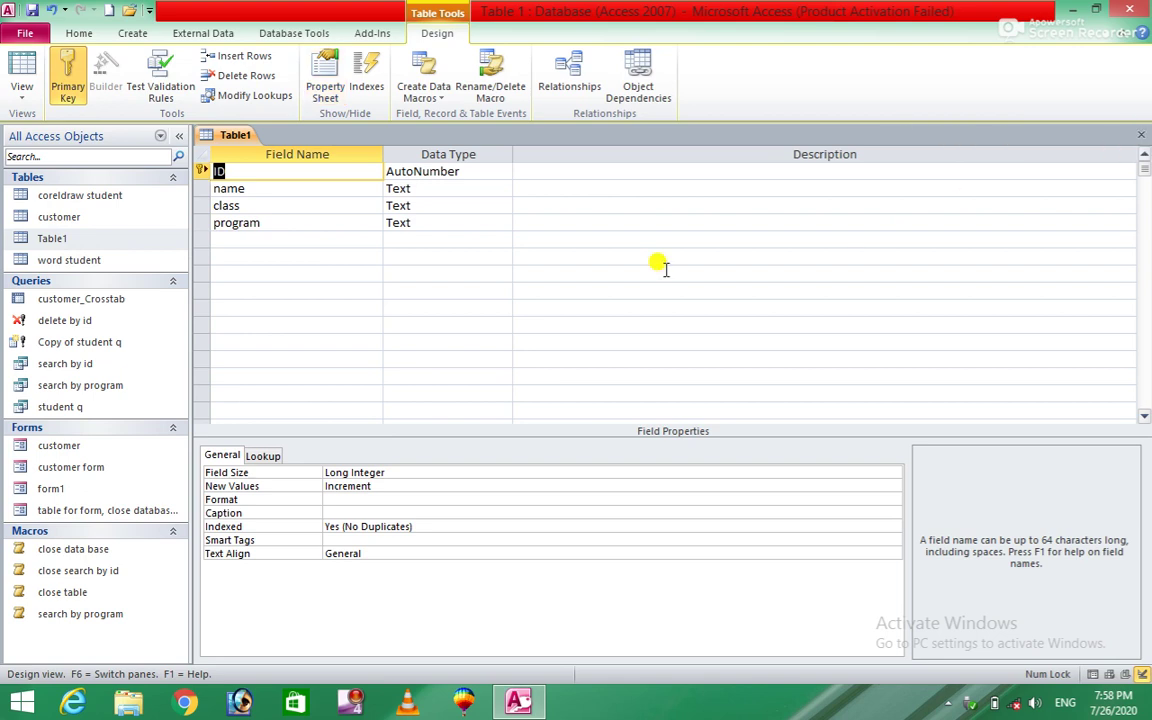
Try to close Table1 while saving the primary key change to its design, repeating the attempt after each save error
left_click(1141, 136)
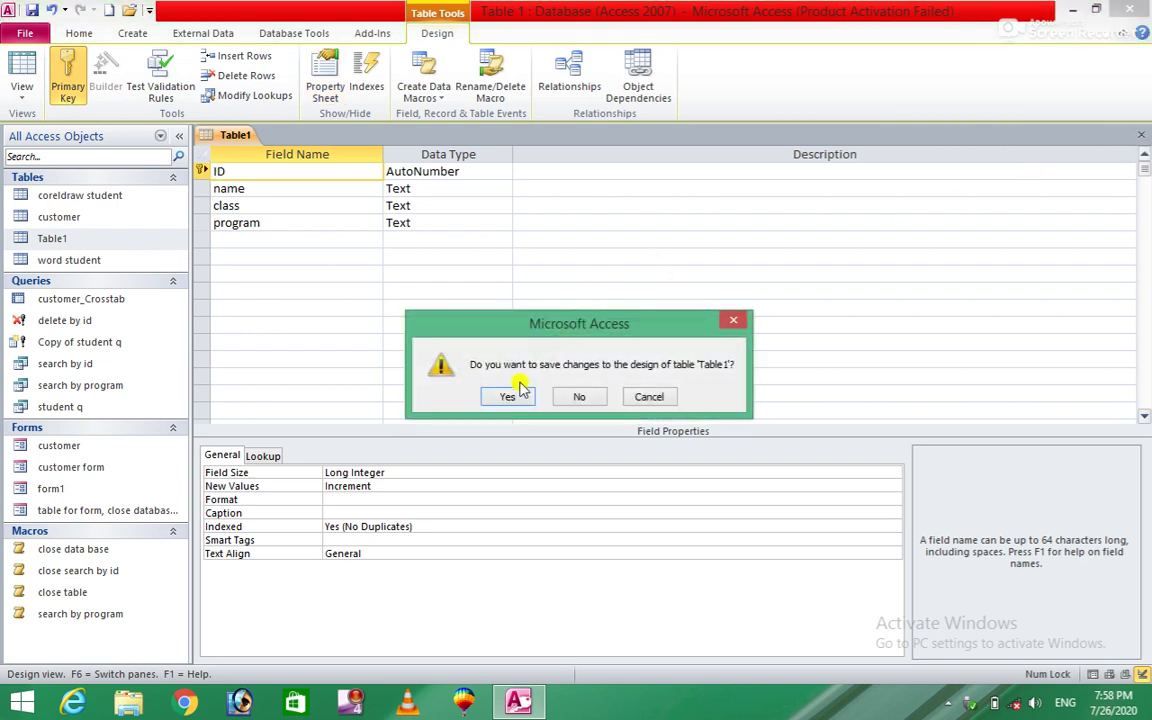
left_click(508, 396)
left_click(541, 397)
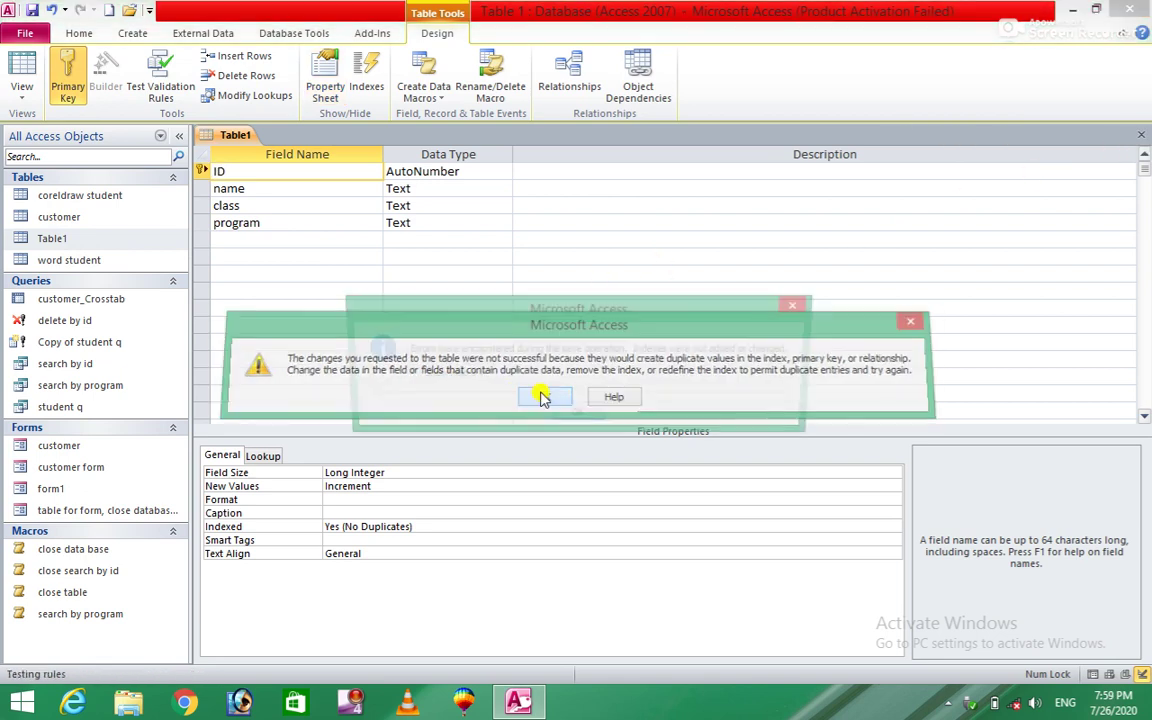
left_click(567, 418)
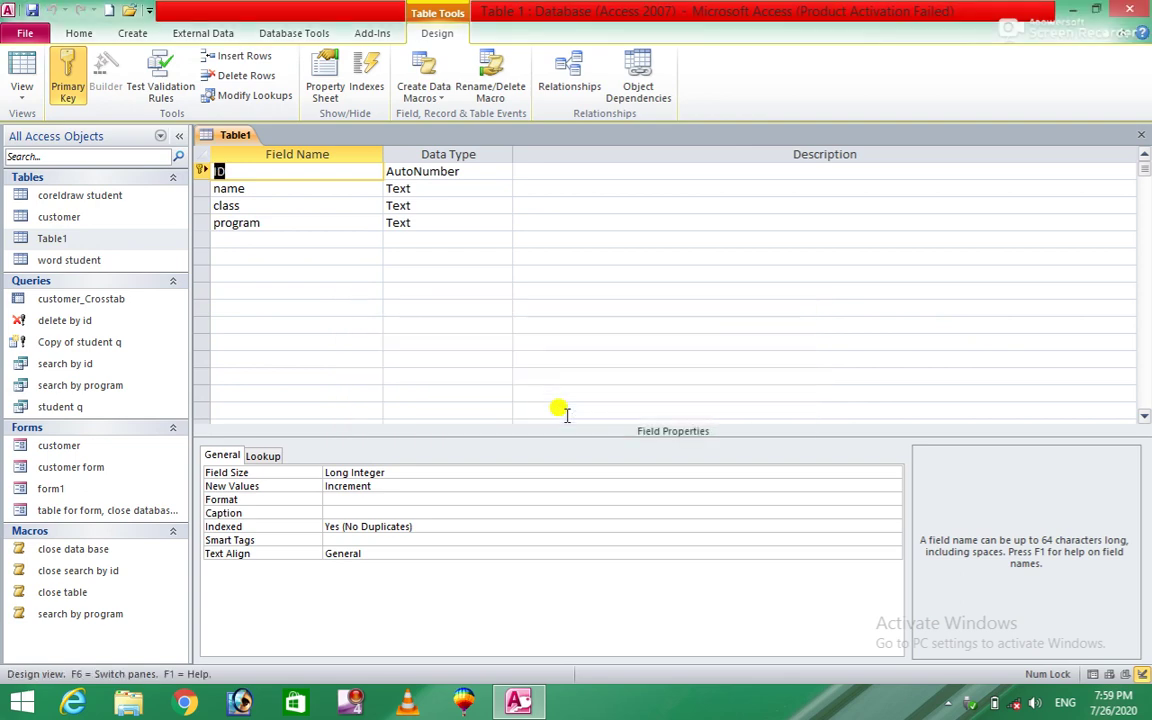
left_click(1139, 138)
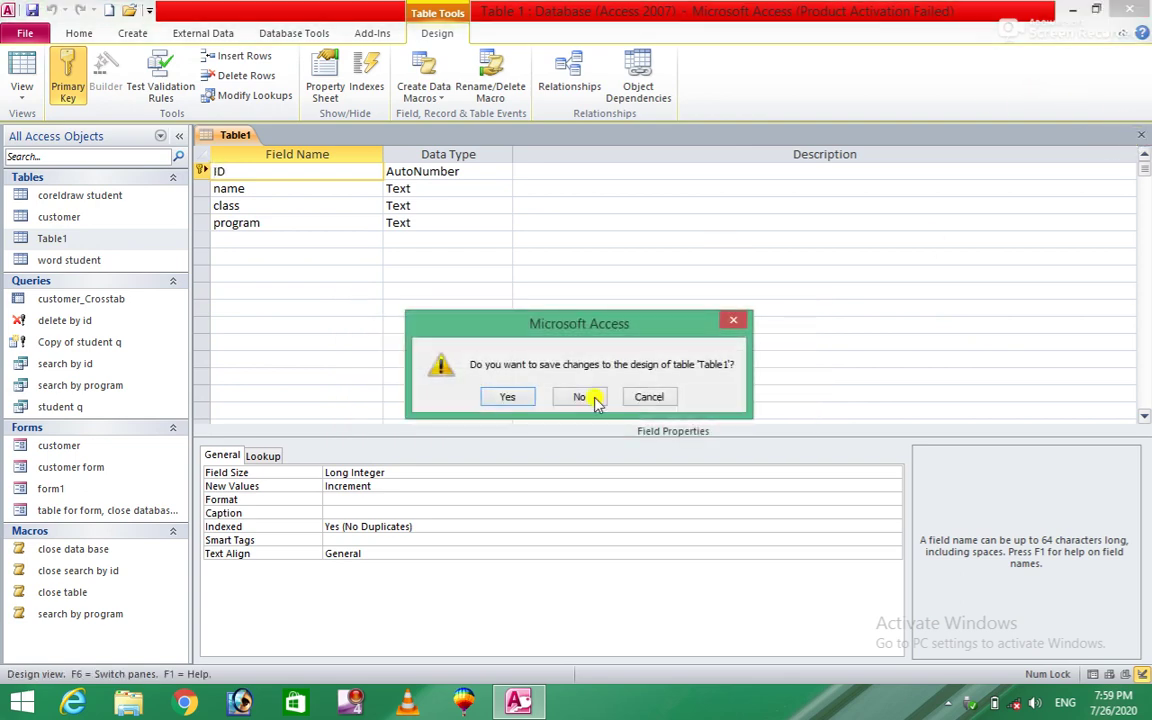
left_click(521, 398)
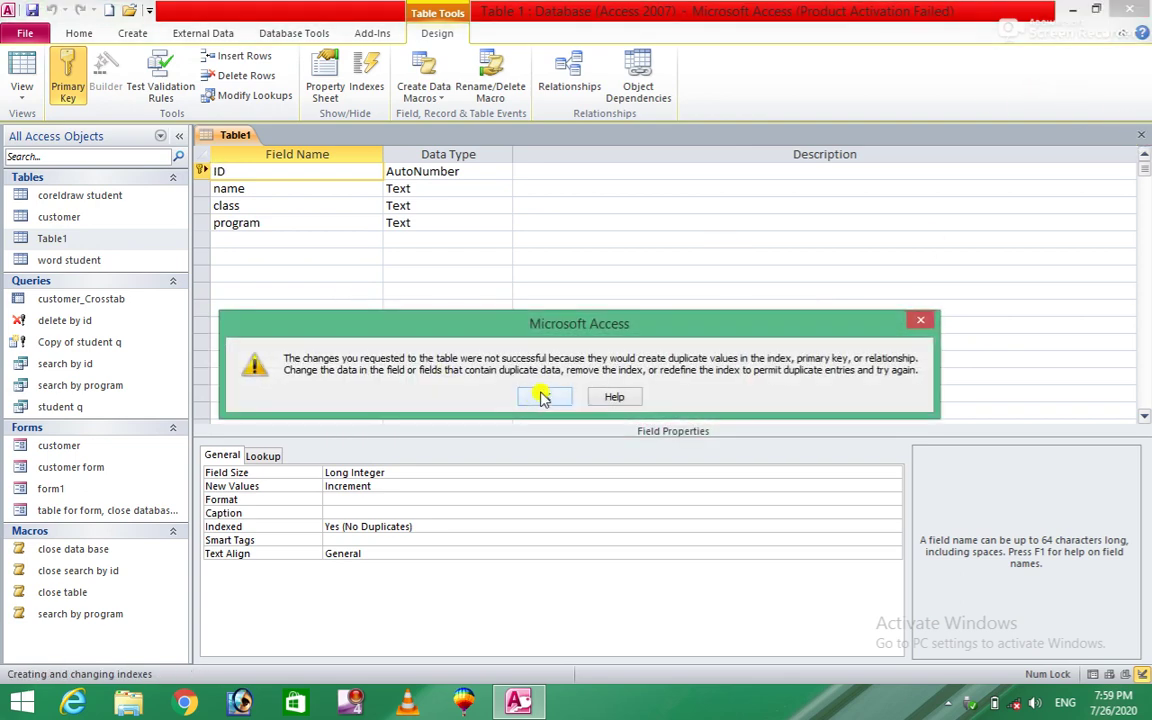
left_click(543, 397)
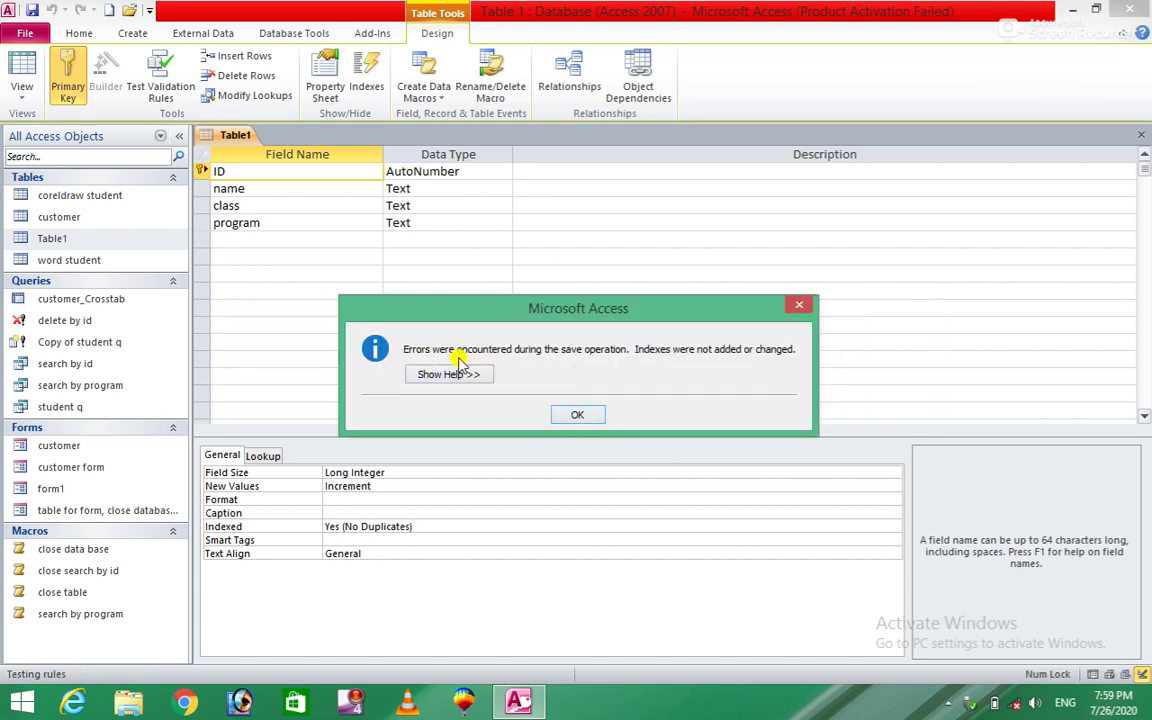
left_click(580, 413)
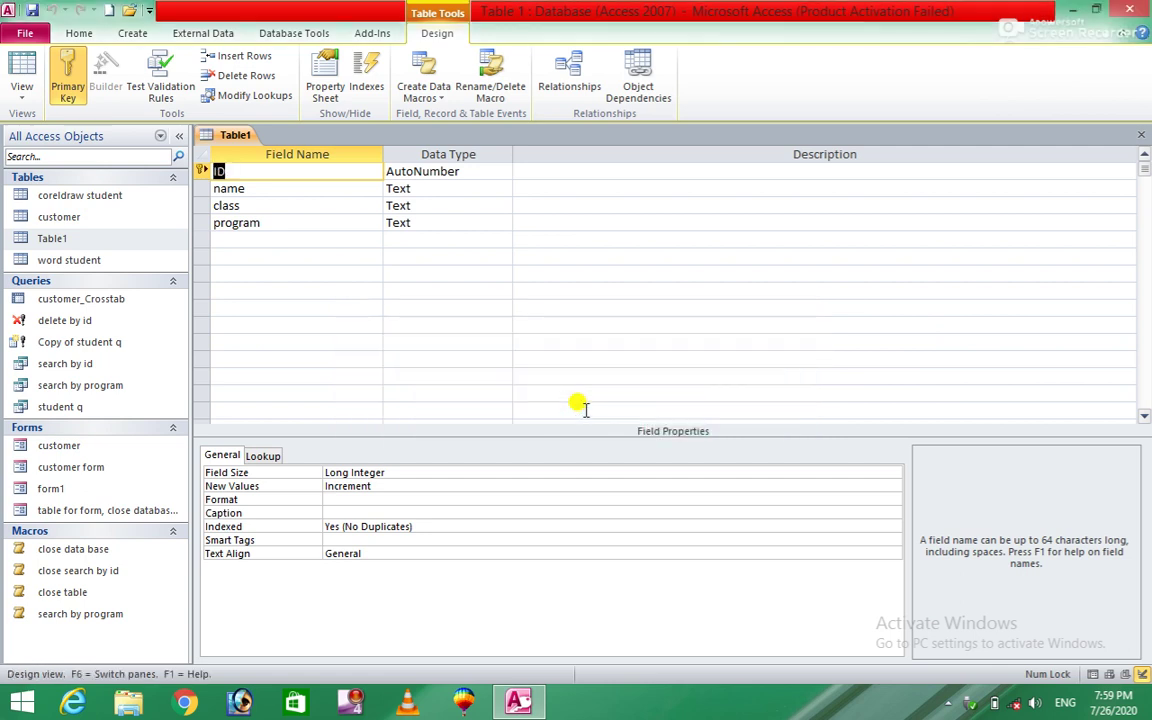
left_click(311, 268)
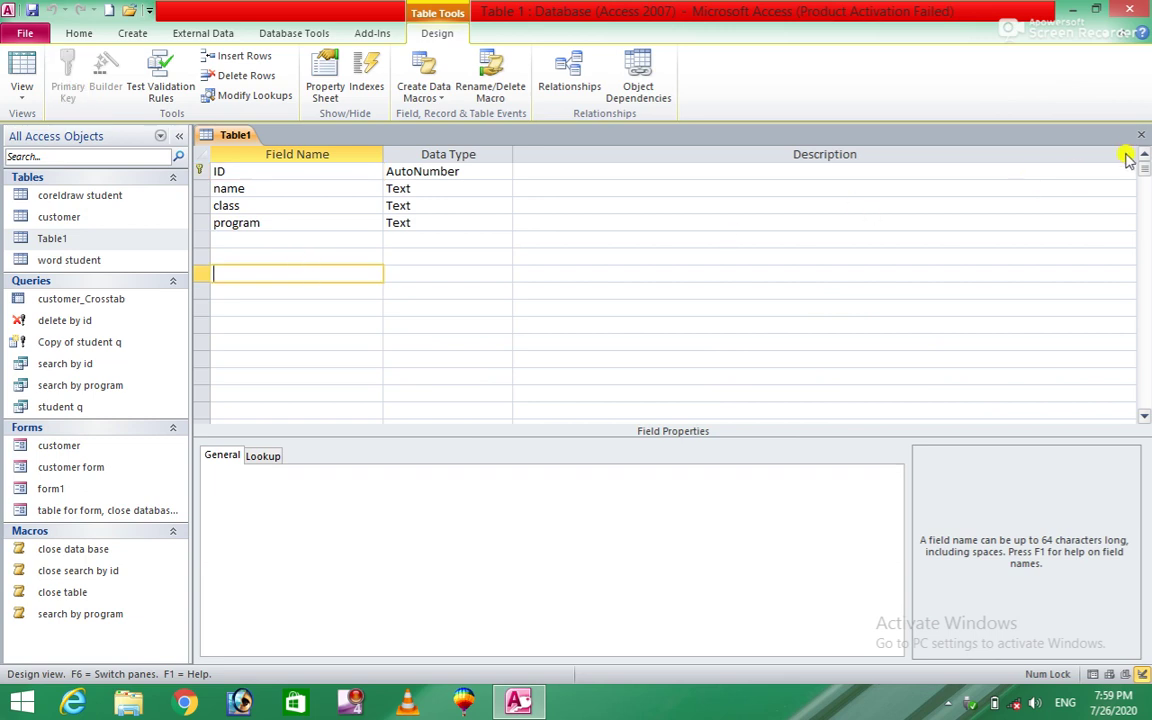
left_click(1141, 134)
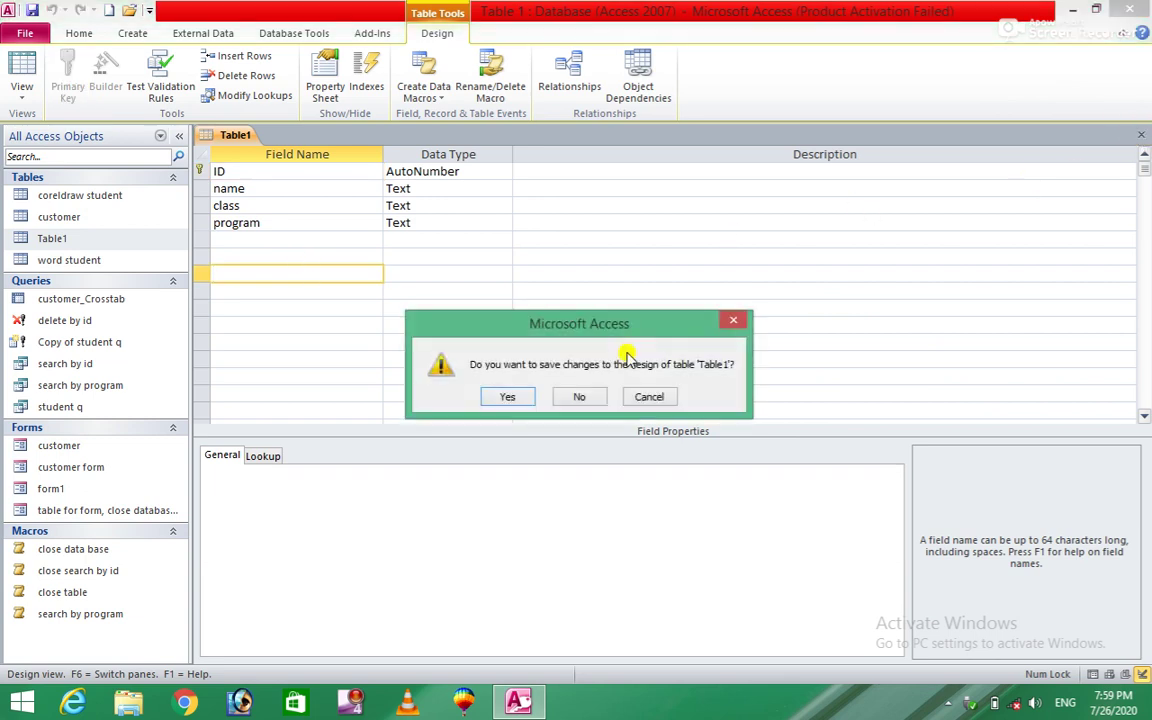
left_click(517, 394)
left_click(545, 398)
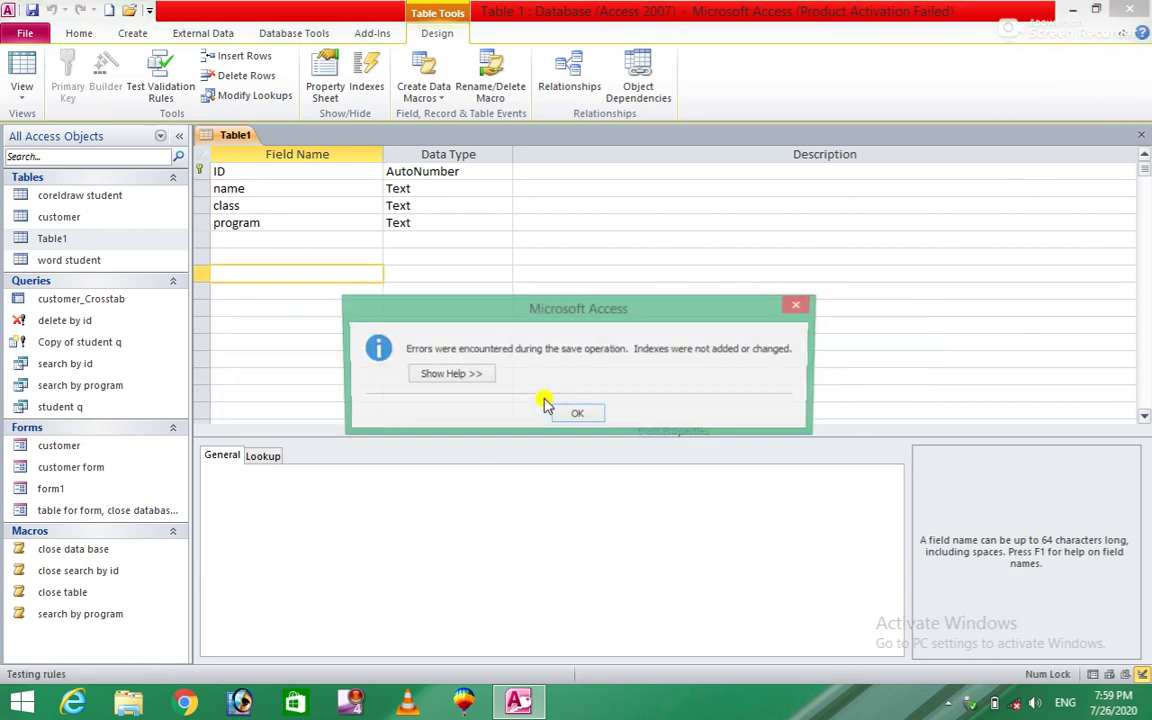
left_click(576, 414)
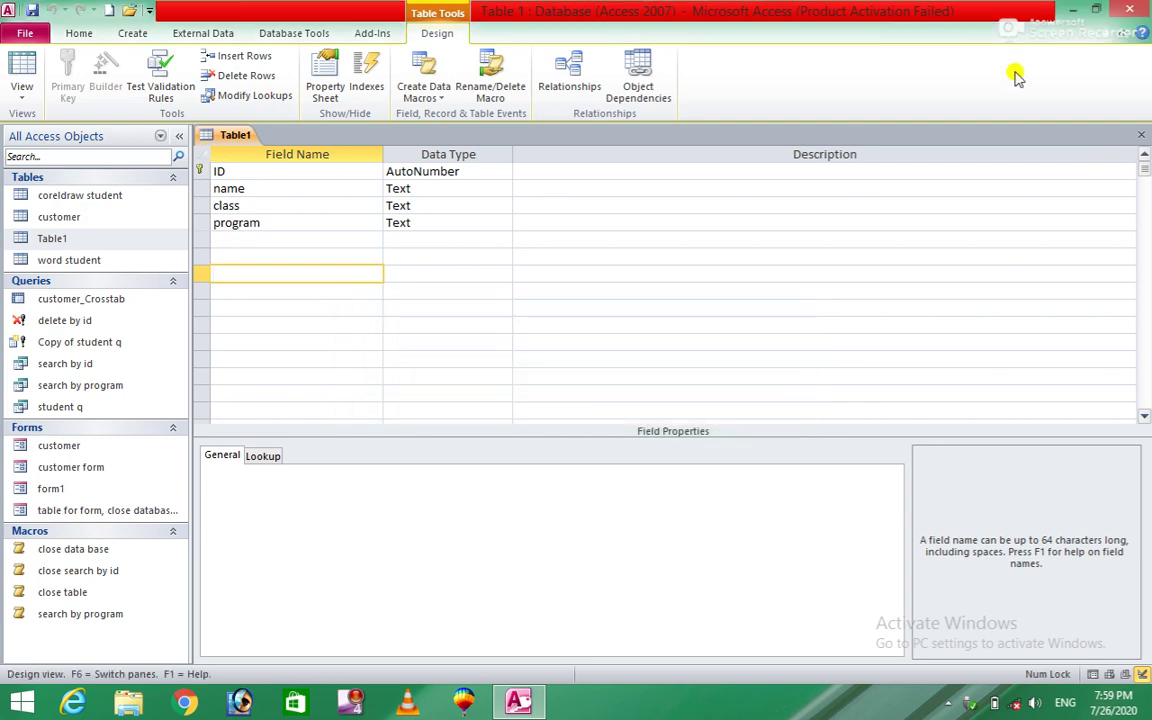
Close the Table 1 database, discarding the design changes to Table1, and refresh the desktop
left_click(1128, 10)
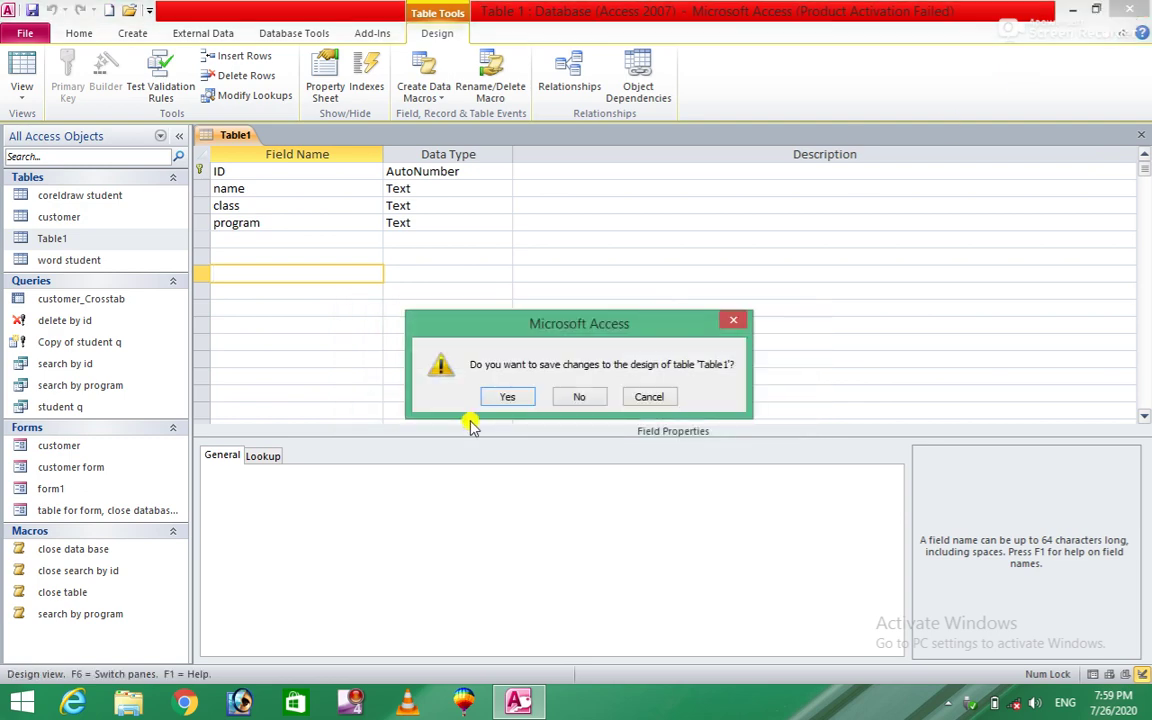
left_click(584, 398)
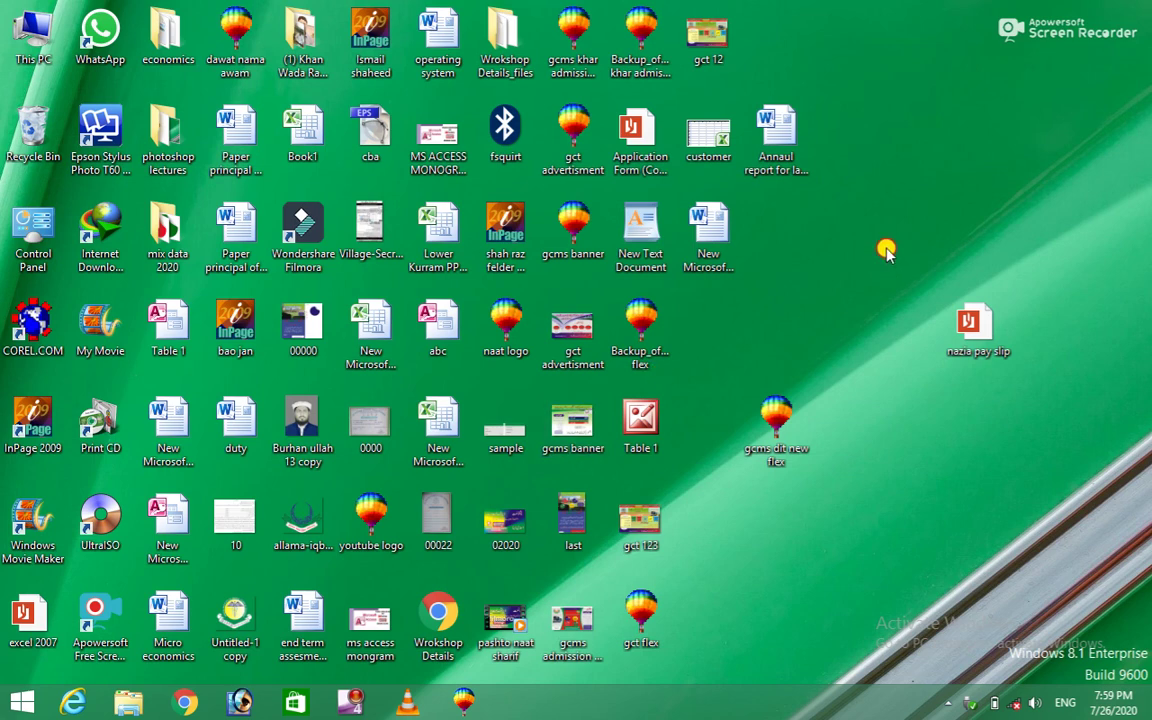
right_click(800, 225)
left_click(824, 268)
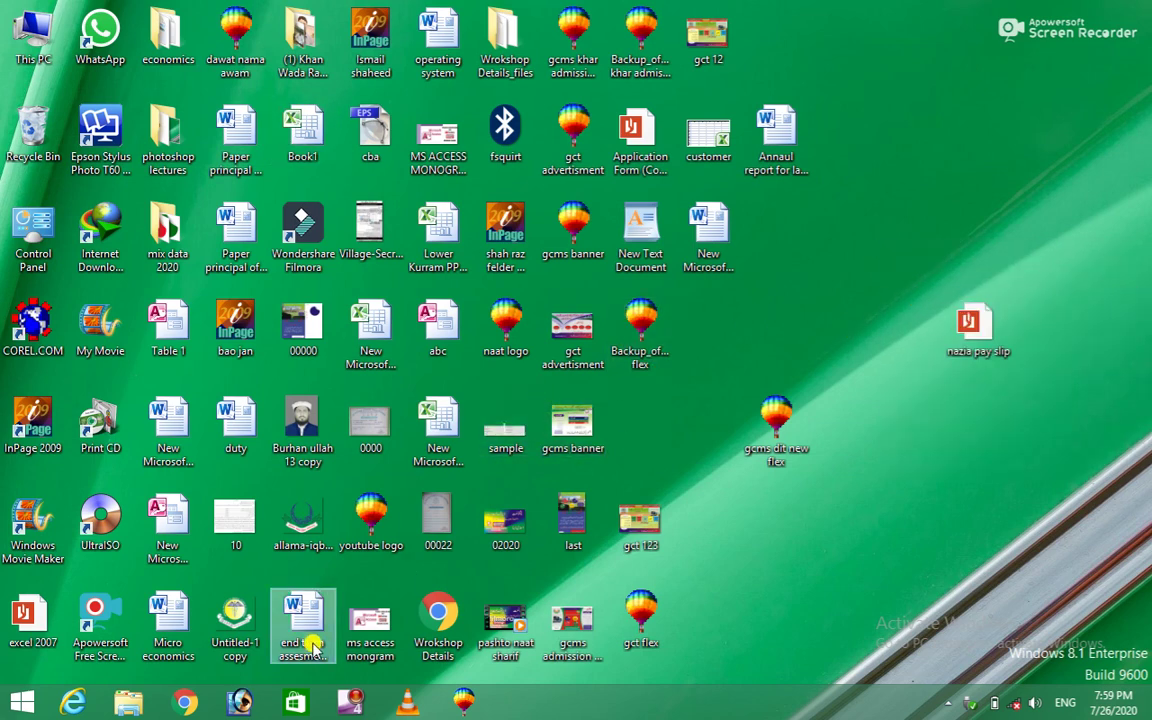
Start a blank table in Design View in the abc database from the desktop, and close the database without adding any fields
double_click(414, 316)
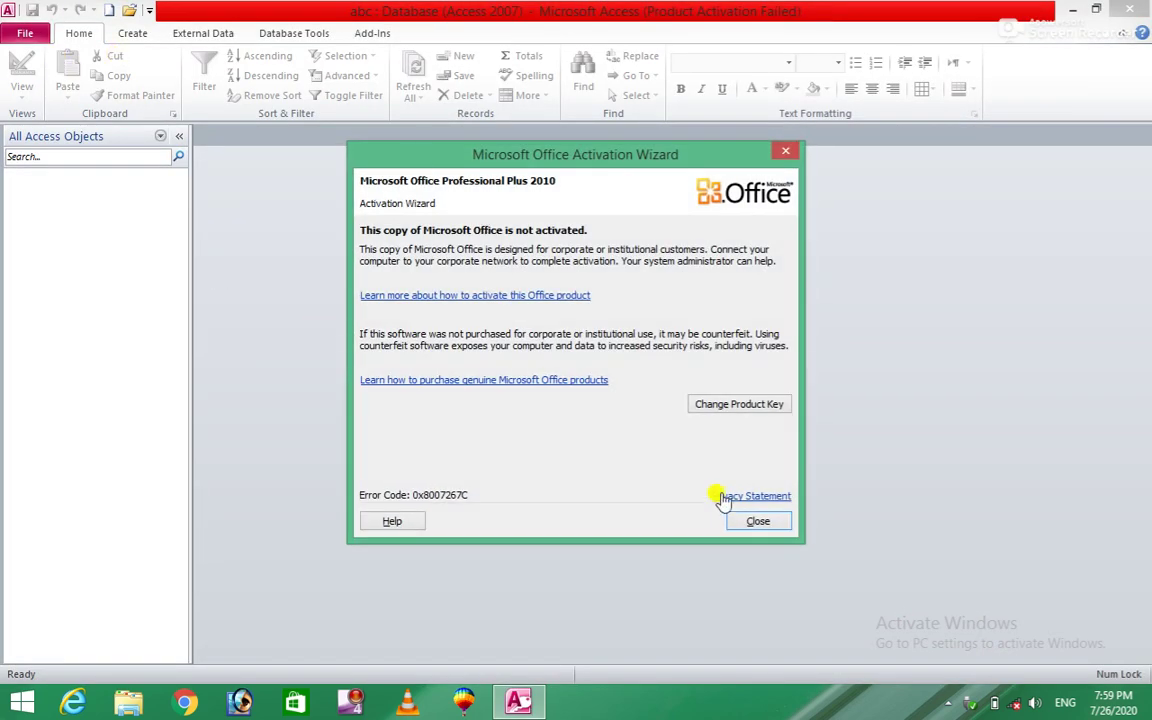
left_click(755, 523)
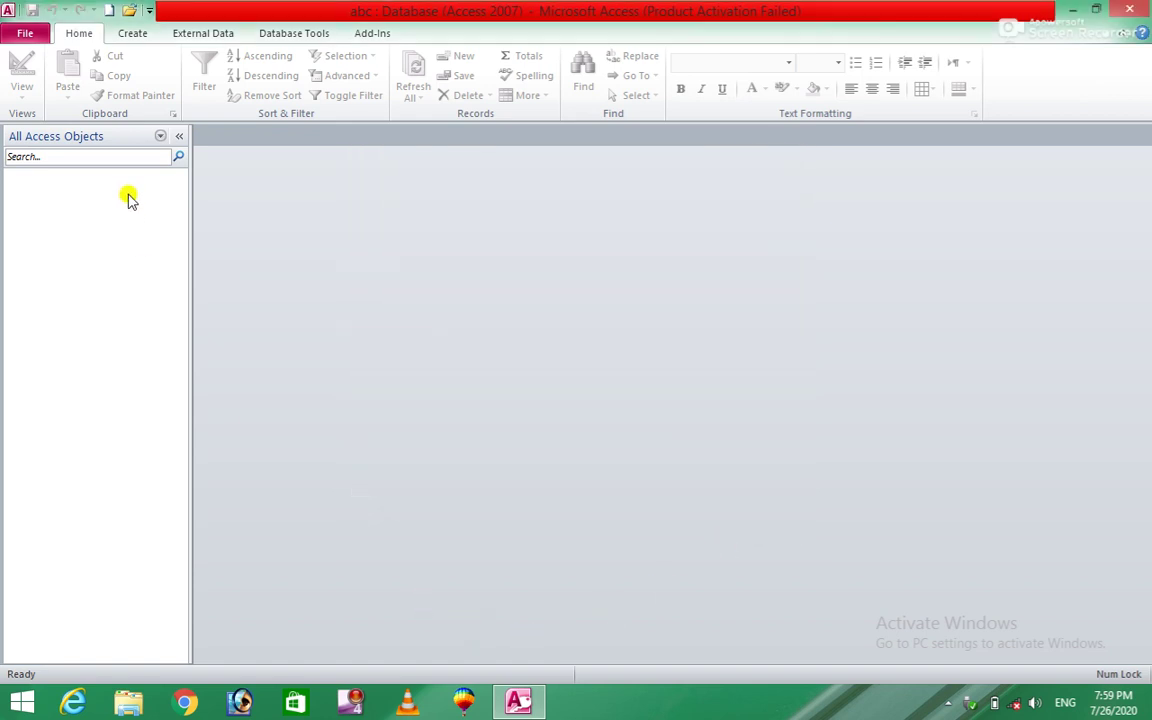
left_click(133, 36)
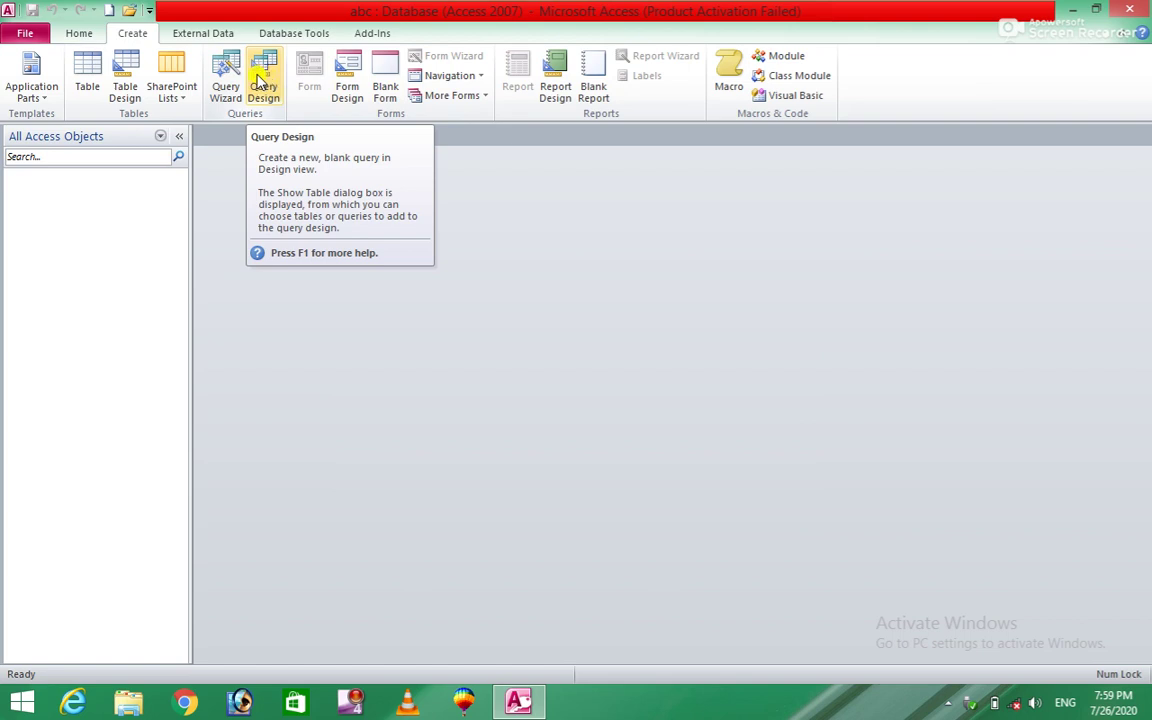
left_click(124, 84)
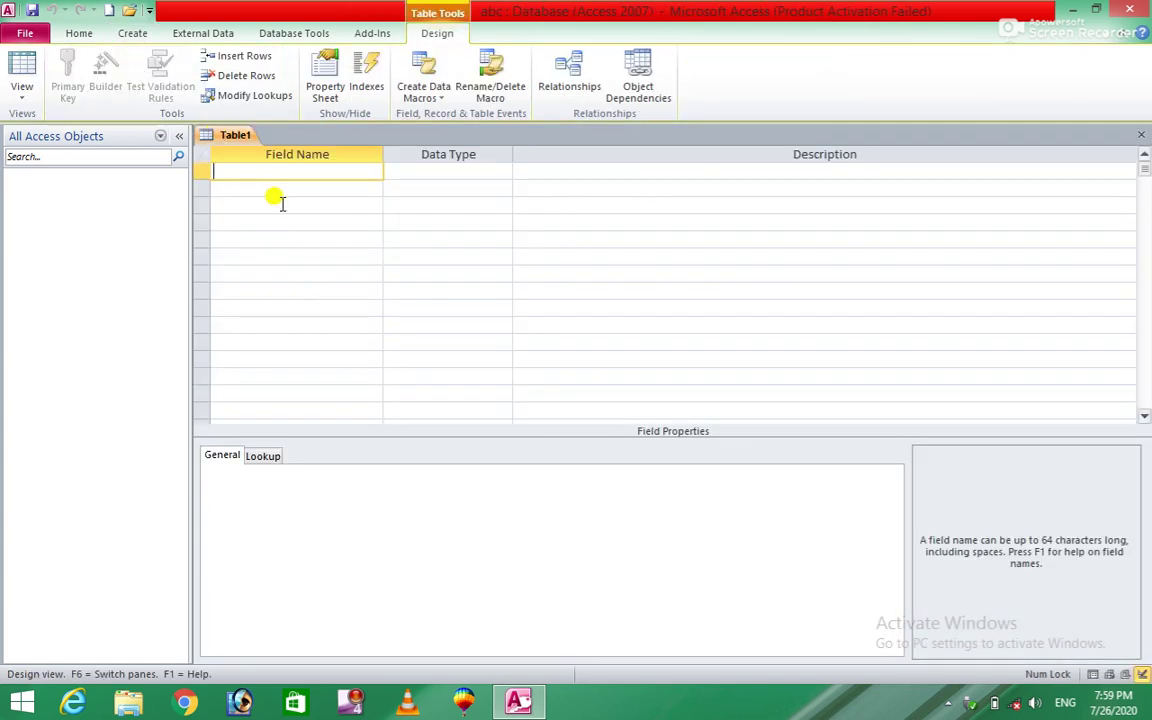
left_click(1127, 10)
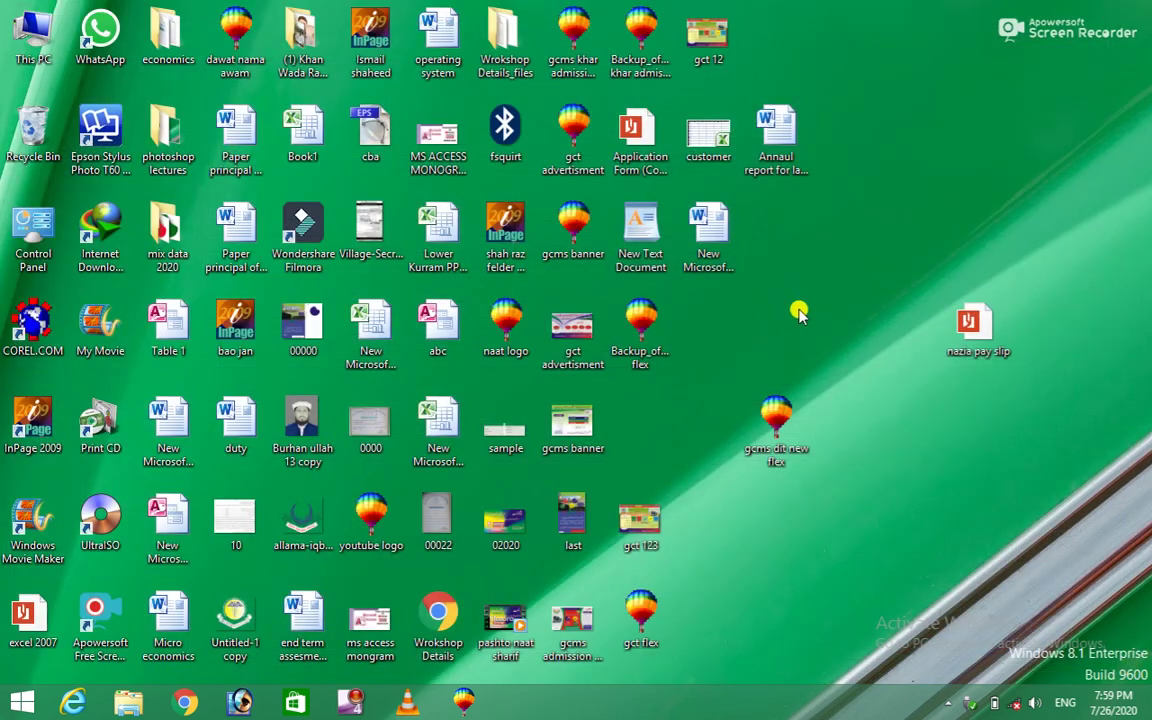